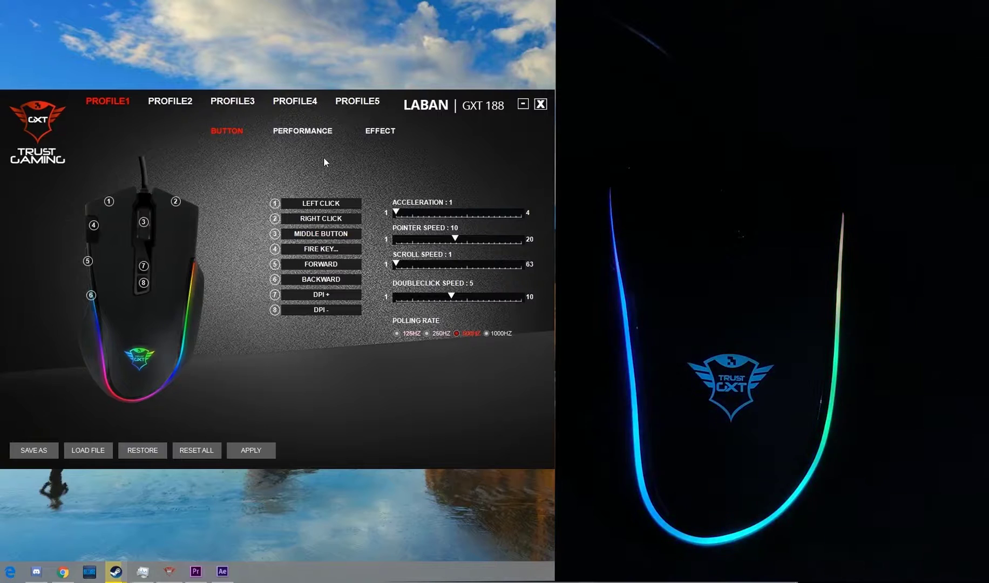
# Step: Set Profile 1's lighting effect to 7 Color Breath and apply it to the mouse
pyautogui.click(380, 131)
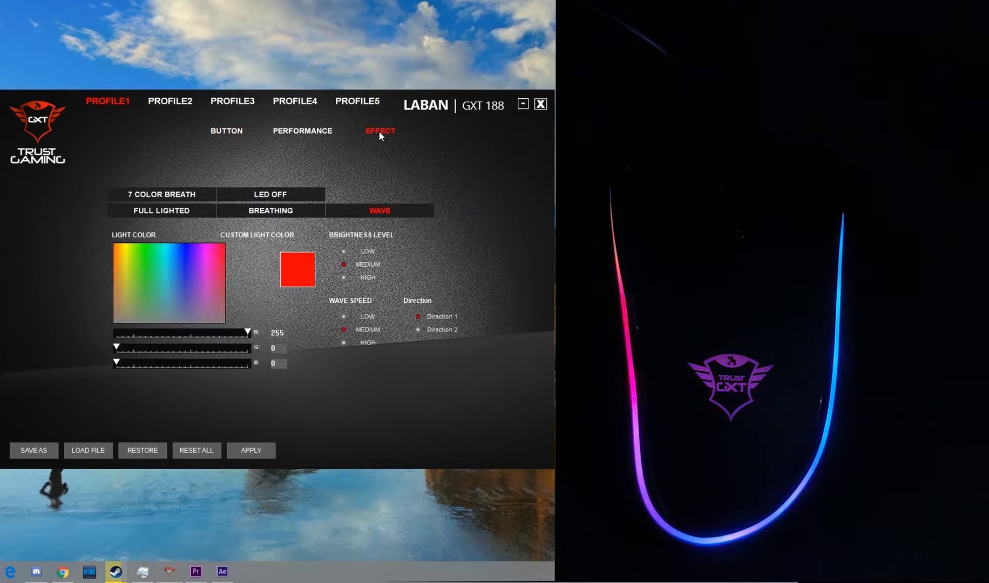
pyautogui.click(134, 194)
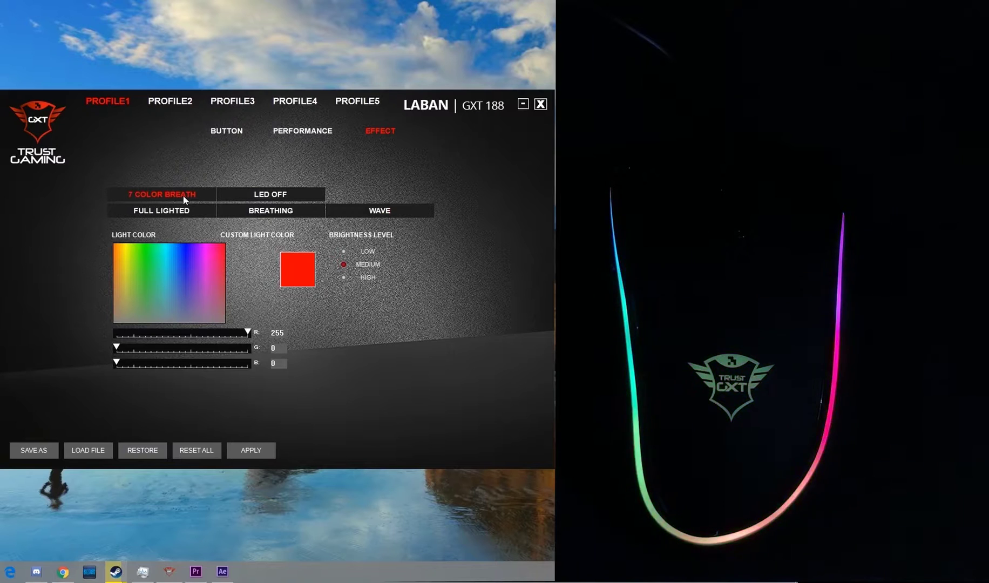
pyautogui.click(261, 449)
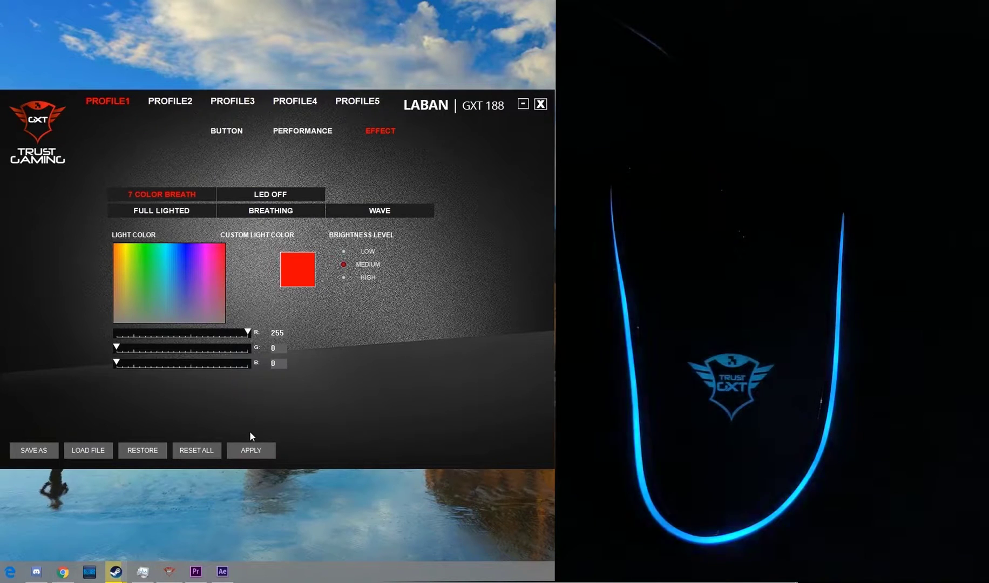
pyautogui.click(207, 210)
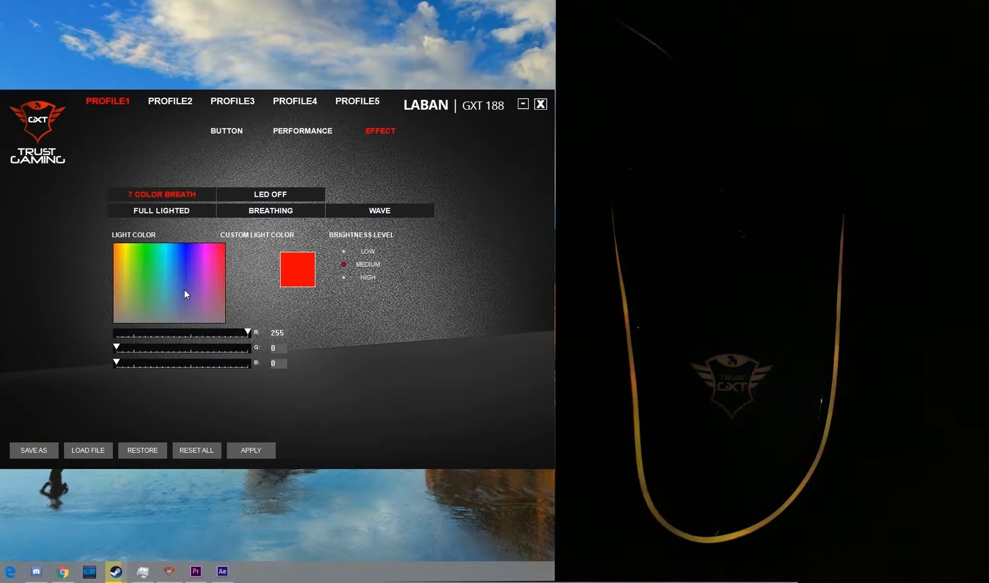
# Step: Apply the Full Lighted effect, then pick cyan from the spectrum and apply it
pyautogui.click(172, 213)
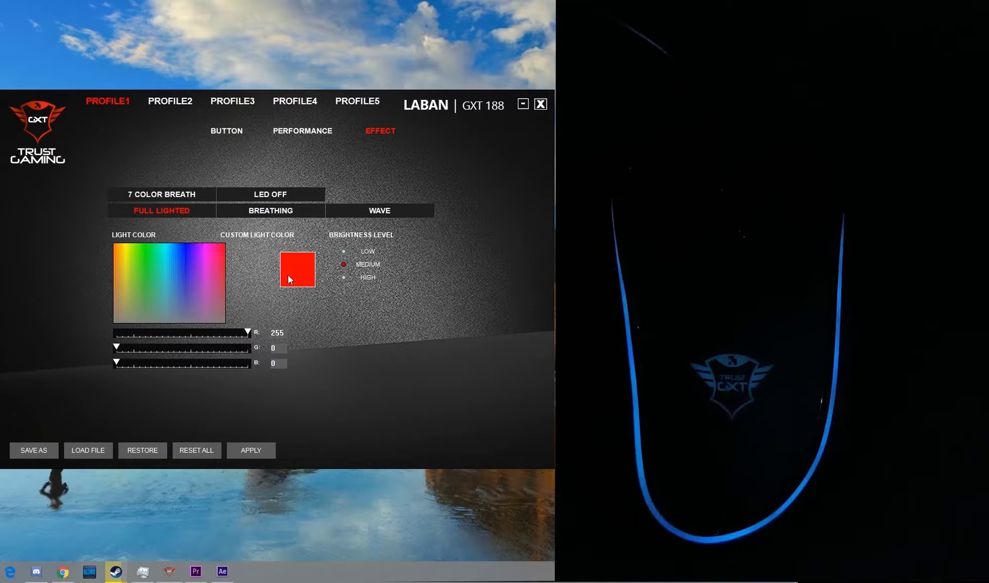
pyautogui.click(247, 447)
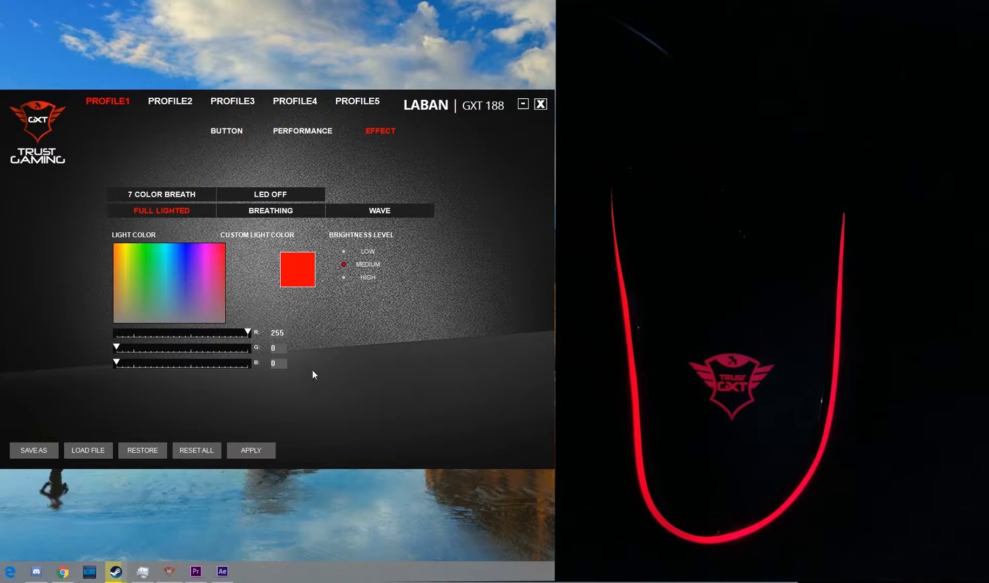
pyautogui.click(187, 249)
pyautogui.click(126, 260)
pyautogui.click(162, 258)
pyautogui.click(165, 256)
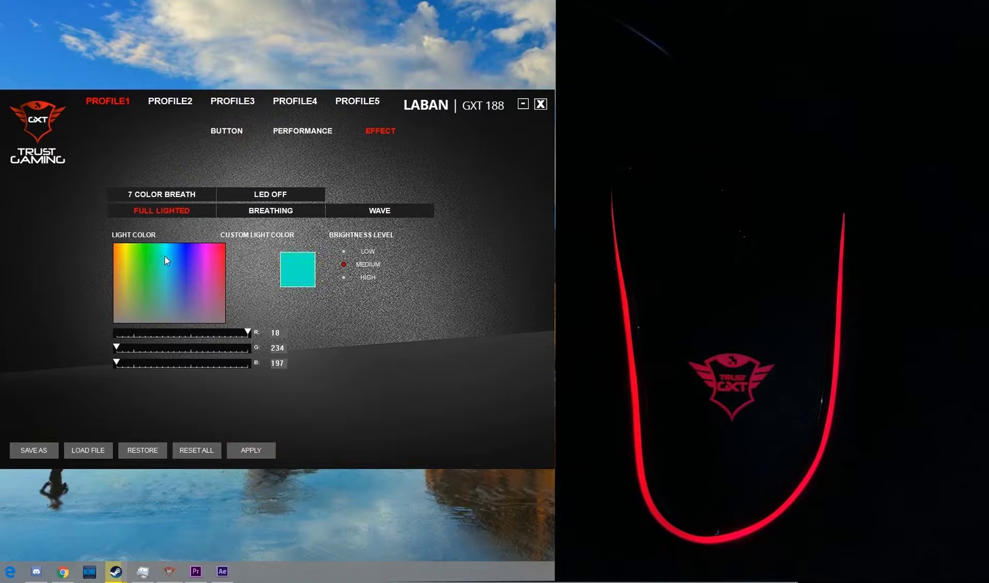
pyautogui.click(251, 450)
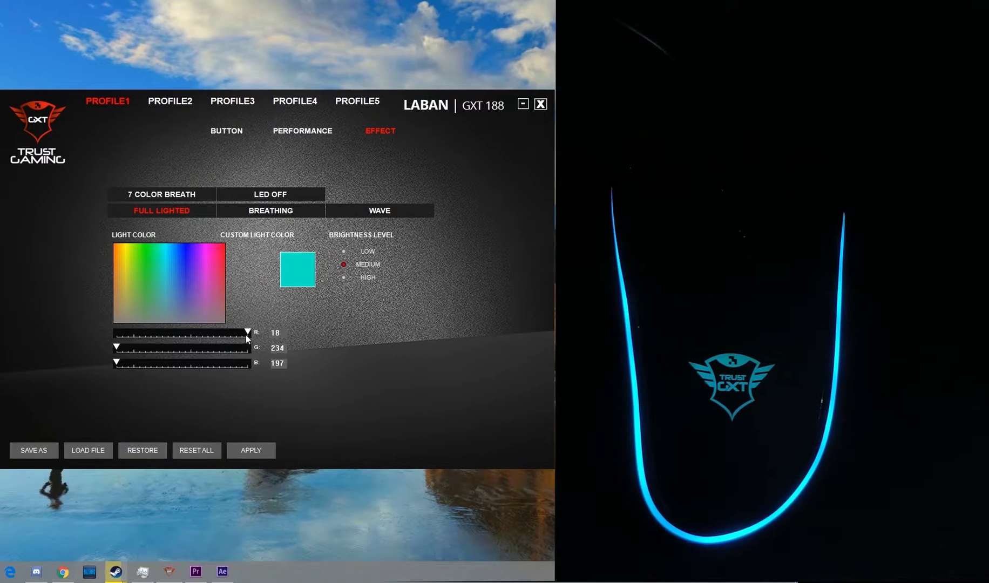
# Step: Drag the R, G and B sliders to 255 and apply the white colour
pyautogui.moveTo(247, 332); pyautogui.dragTo(194, 333)
pyautogui.moveTo(122, 348); pyautogui.dragTo(210, 324)
pyautogui.moveTo(150, 349); pyautogui.dragTo(256, 350)
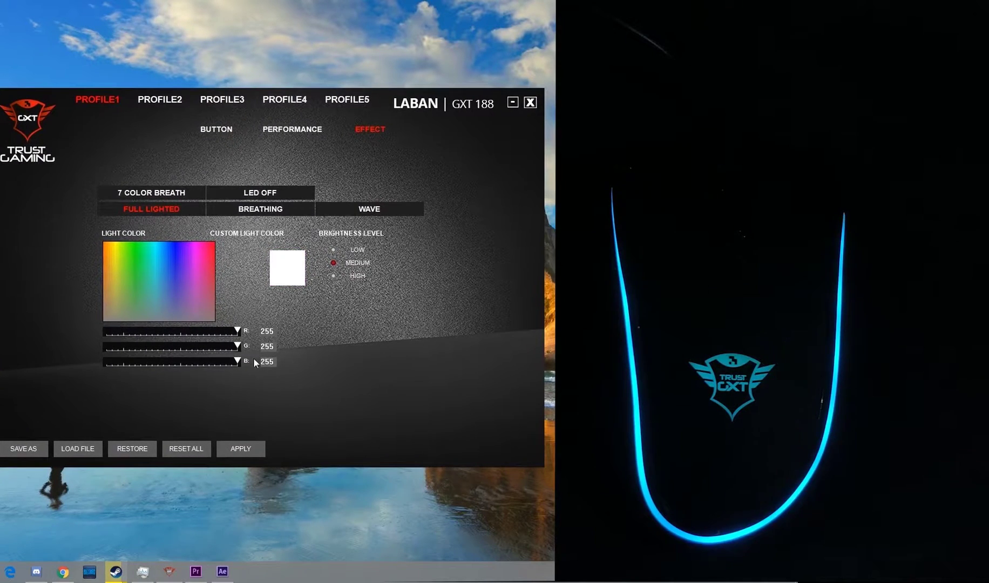
pyautogui.click(244, 441)
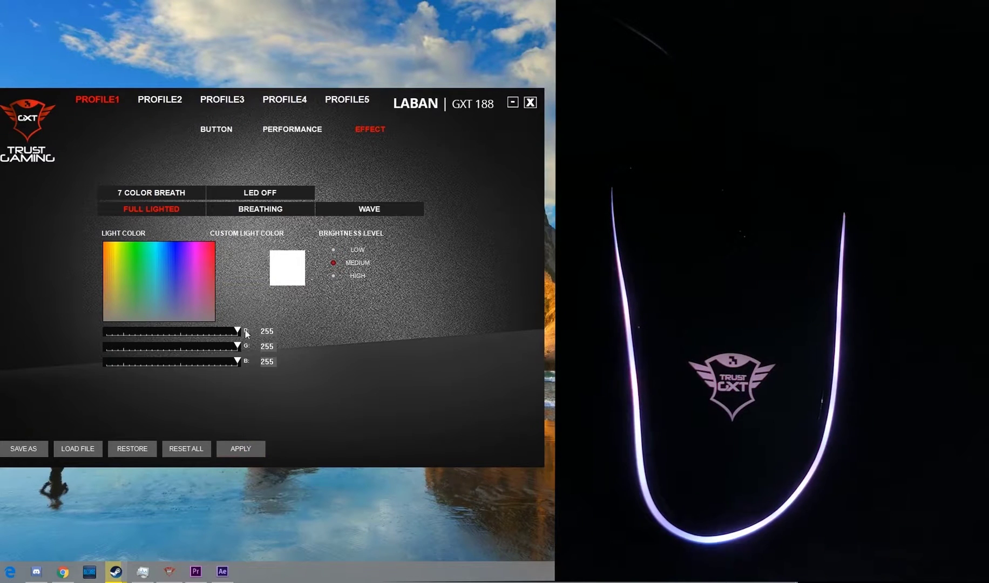
pyautogui.moveTo(178, 273)
pyautogui.mouseDown()
pyautogui.moveTo(209, 261)
pyautogui.moveTo(191, 261)
pyautogui.mouseUp()
# Step: Apply the Breathing effect in green (76/218/35) at LOW breathing speed
pyautogui.click(244, 203)
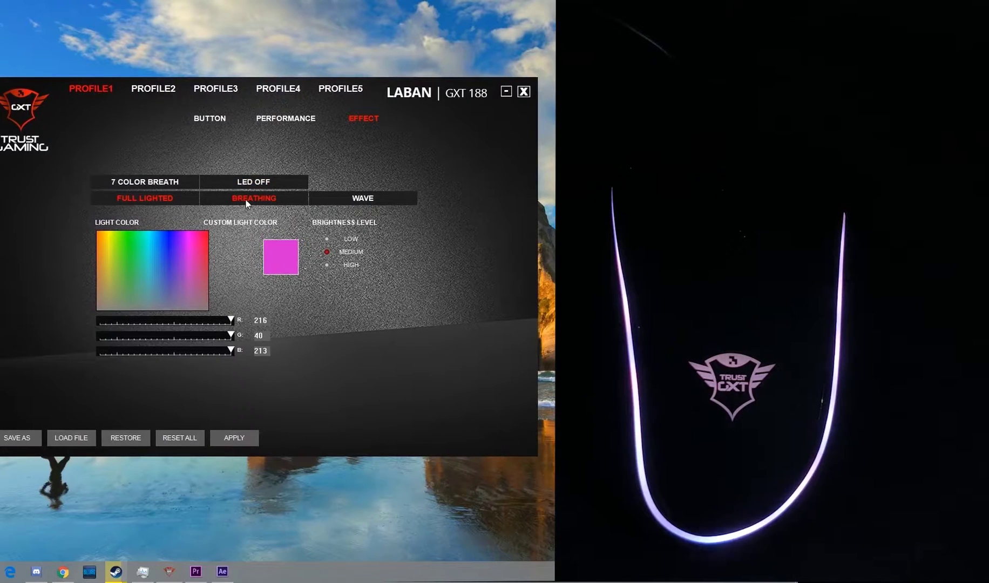
pyautogui.click(246, 203)
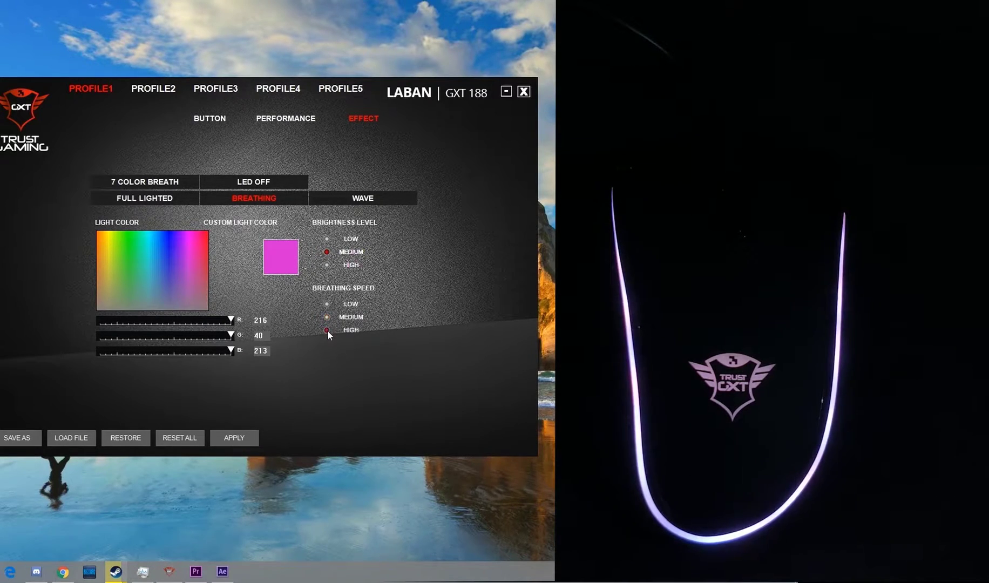
pyautogui.click(244, 437)
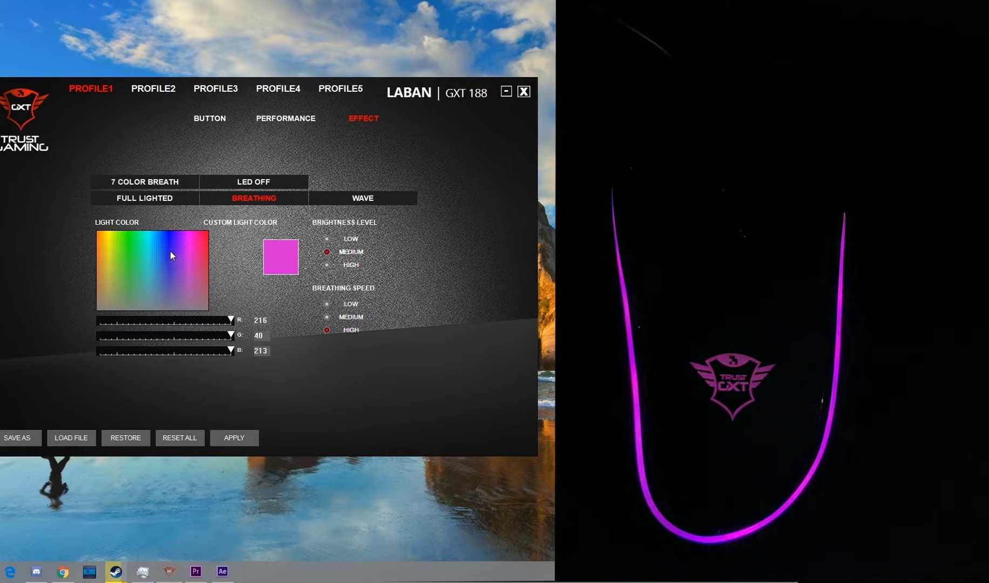
pyautogui.click(128, 260)
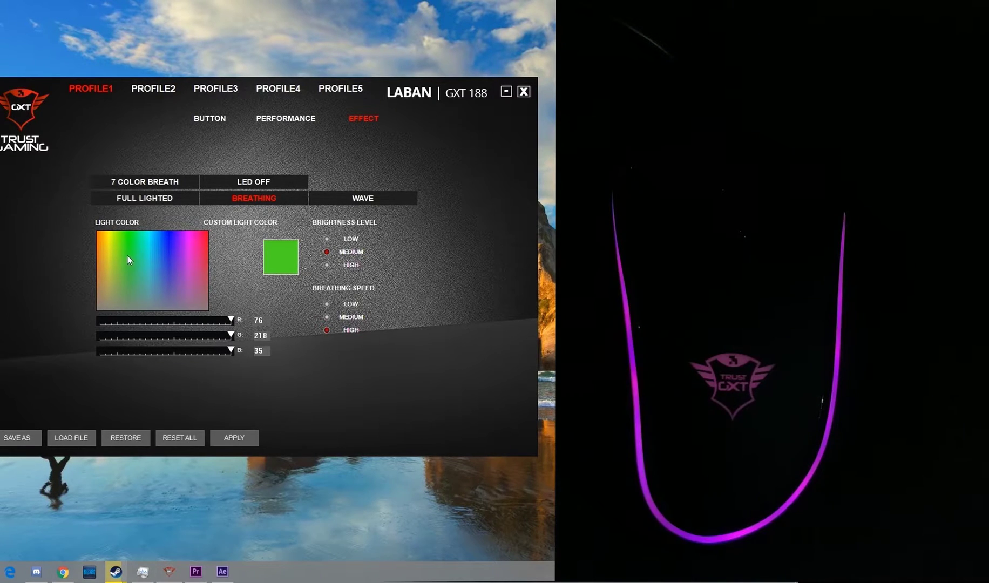
pyautogui.click(342, 304)
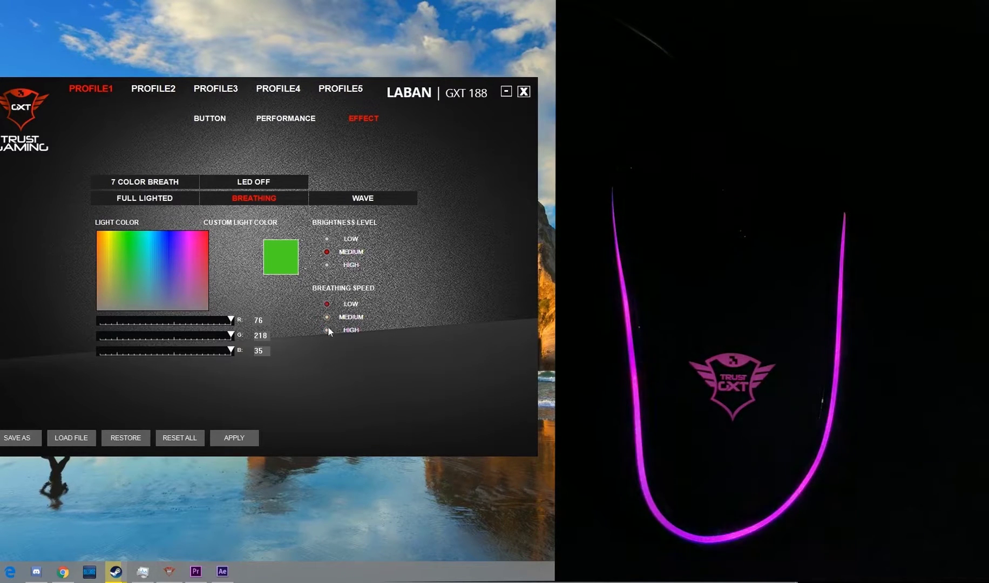
pyautogui.click(257, 432)
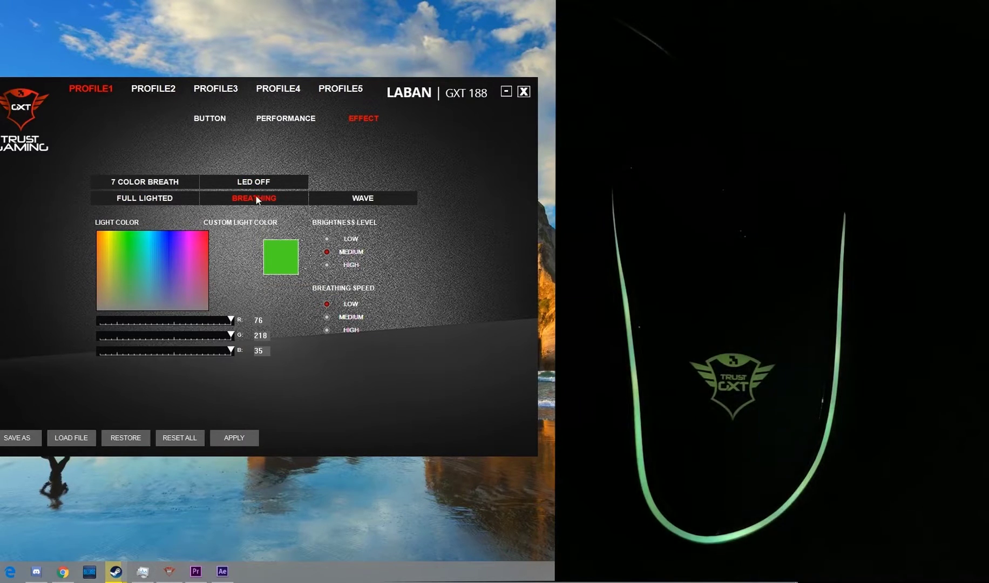
# Step: Apply the Wave effect with LOW wave speed and Direction 1
pyautogui.click(350, 199)
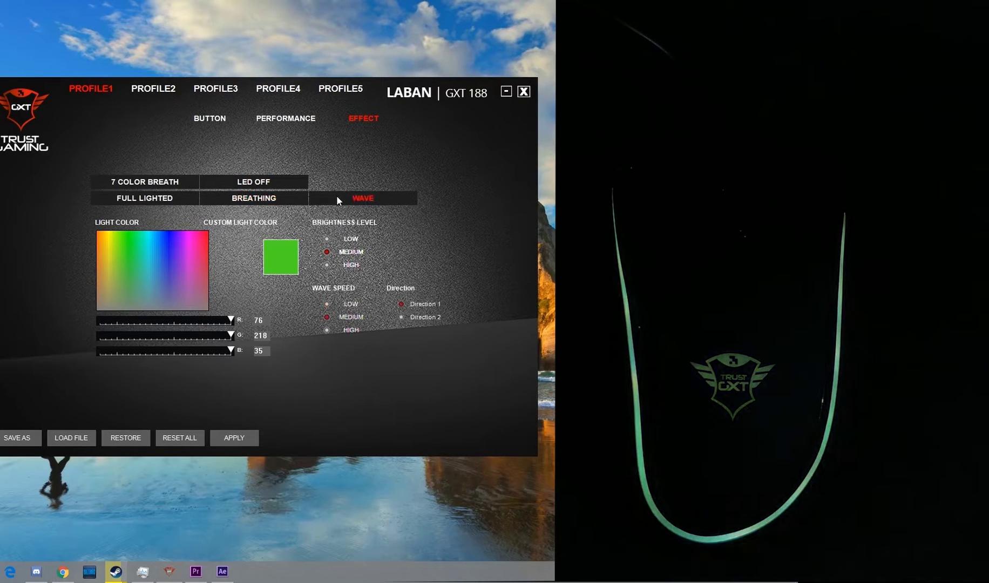
pyautogui.click(401, 305)
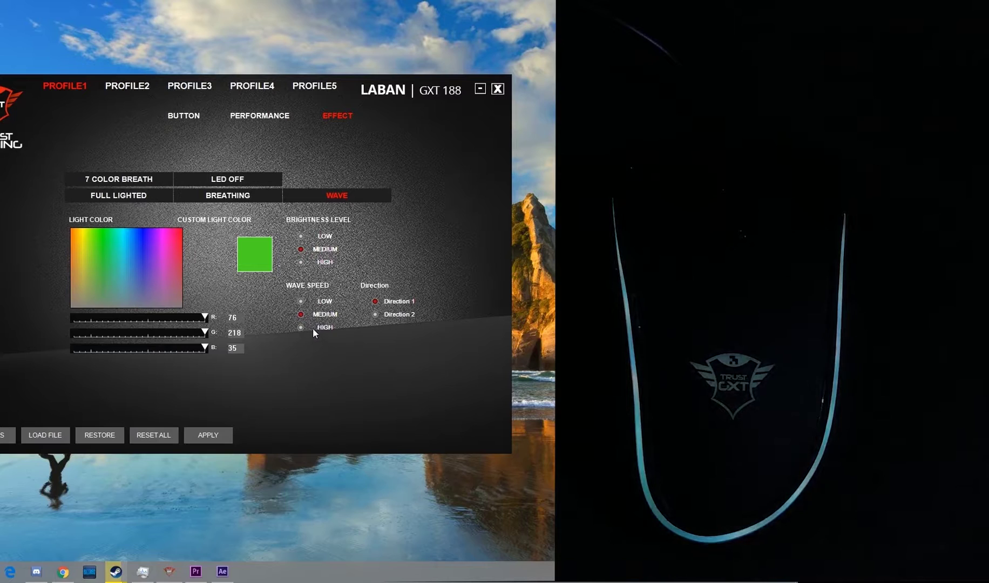
pyautogui.click(325, 303)
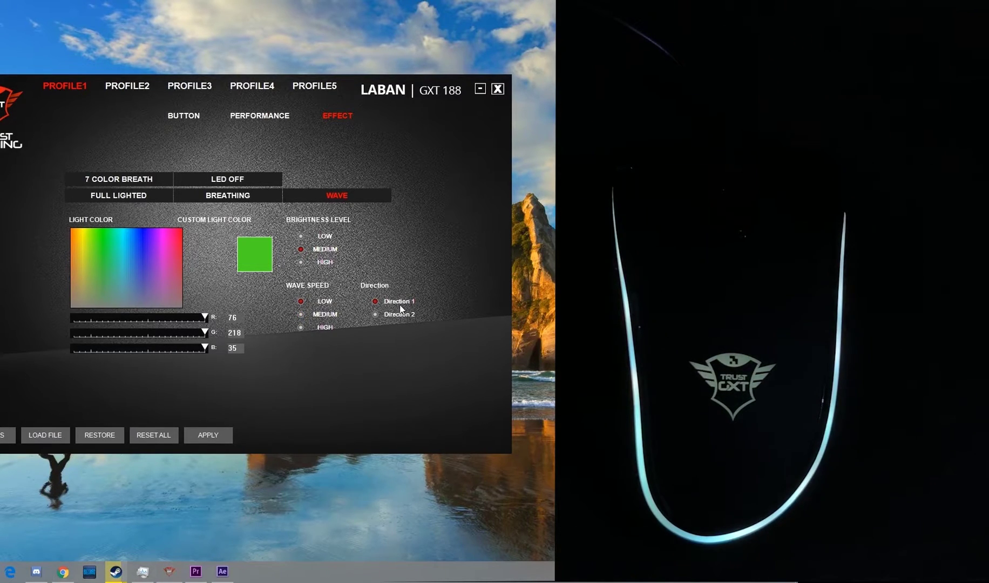
pyautogui.click(229, 436)
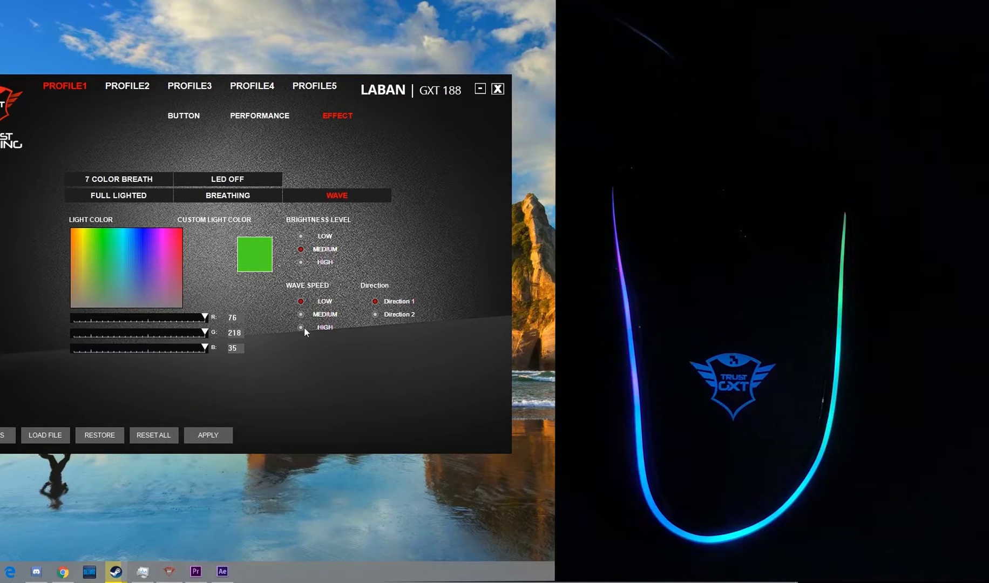
# Step: Apply the Wave effect again with HIGH wave speed and Direction 2
pyautogui.click(208, 435)
pyautogui.click(213, 433)
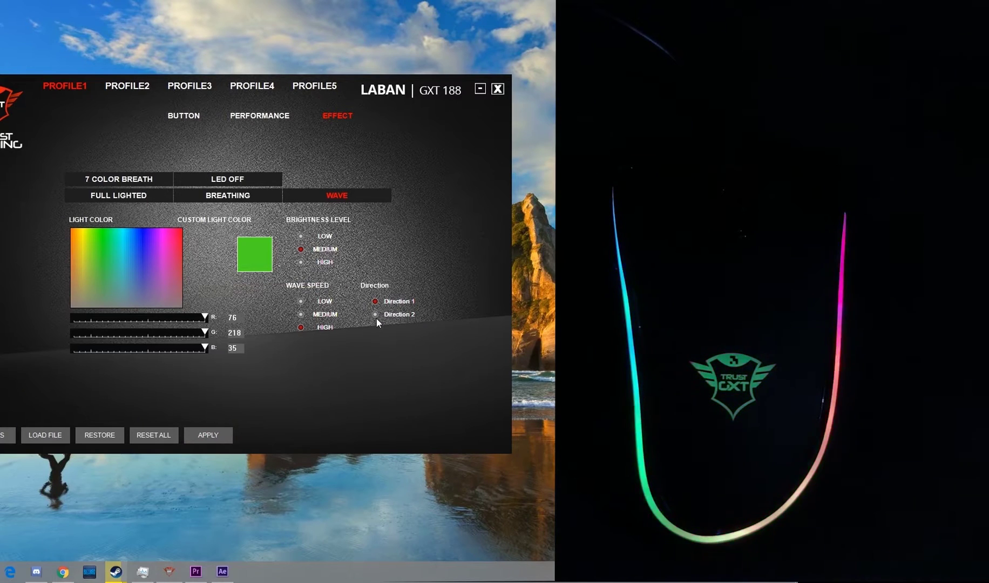
pyautogui.click(218, 436)
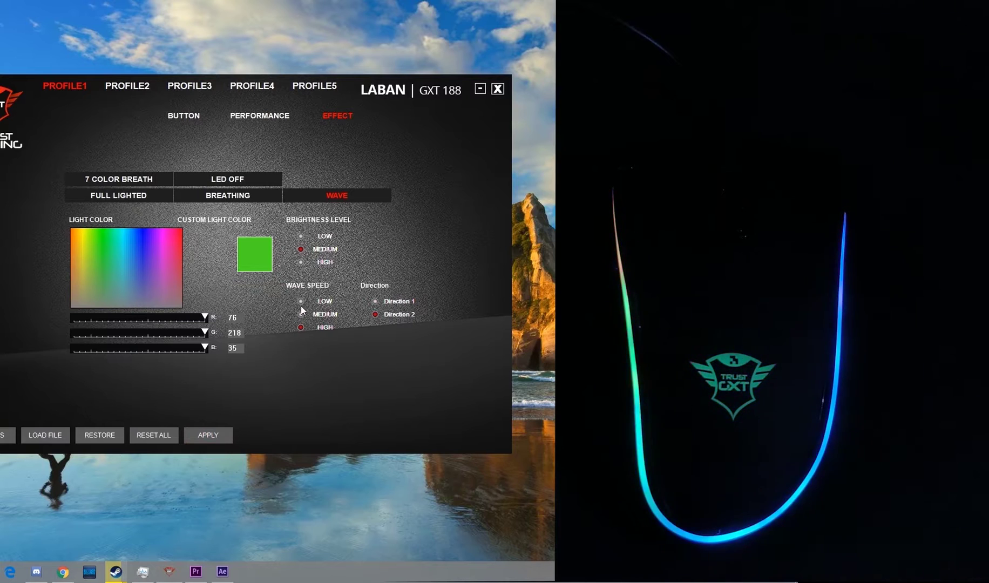
pyautogui.click(224, 436)
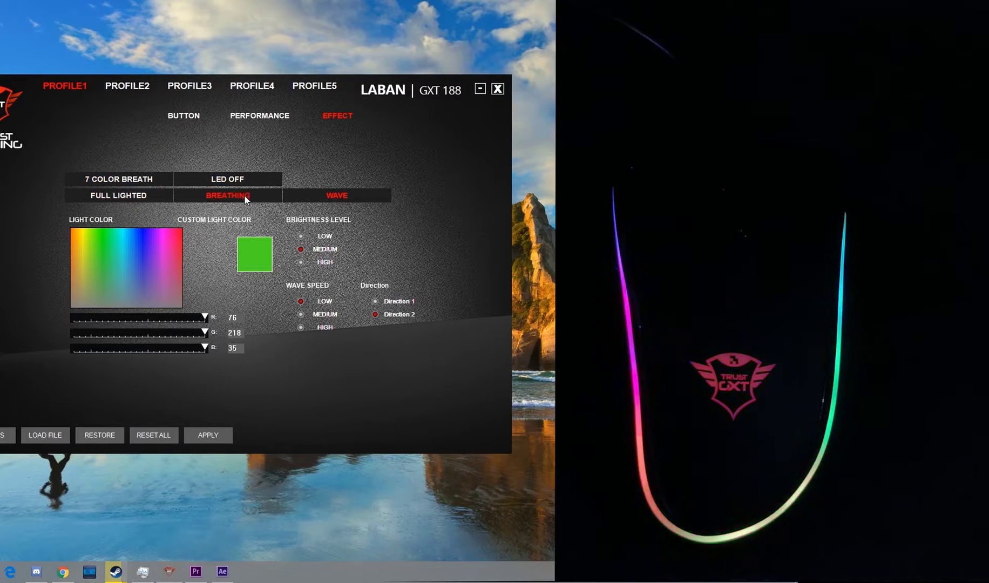
# Step: Apply lighting off, then apply the low-speed Wave effect in Direction 1
pyautogui.click(226, 180)
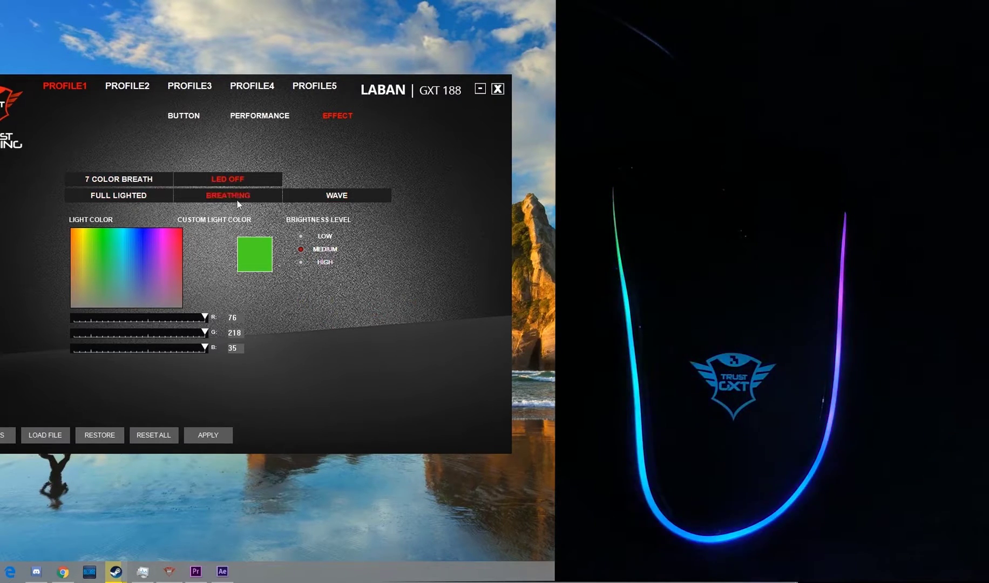
pyautogui.click(209, 438)
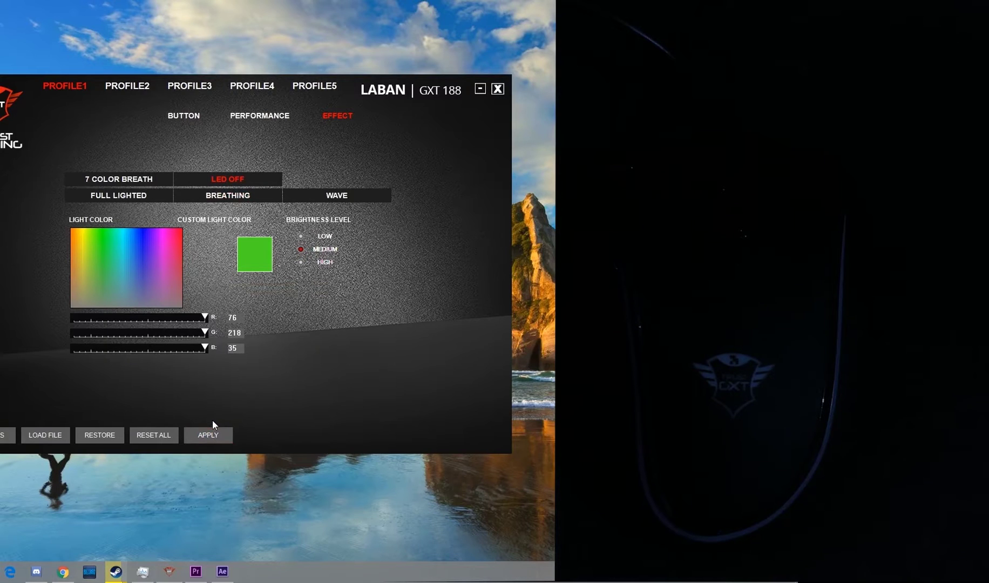
pyautogui.click(324, 197)
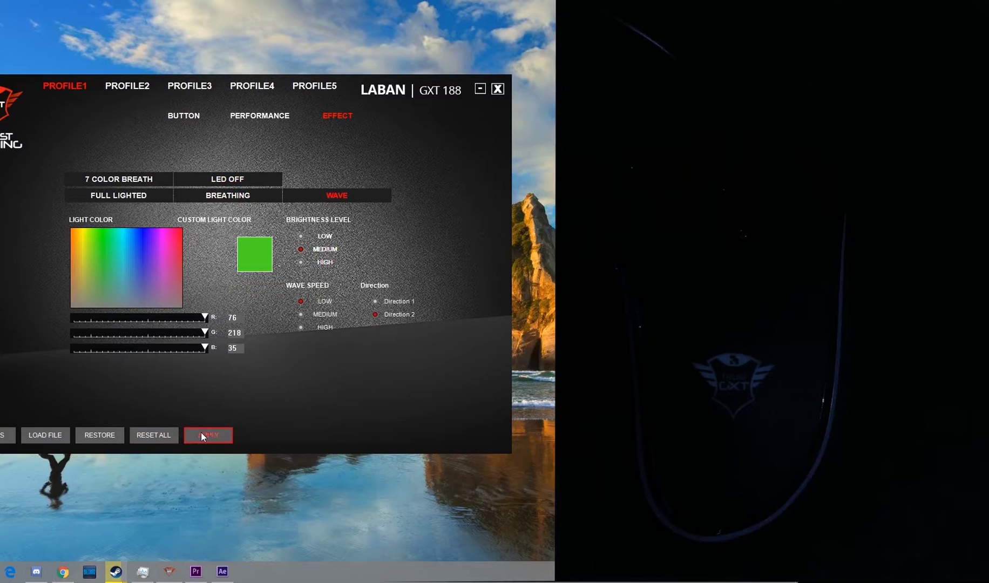
pyautogui.click(375, 302)
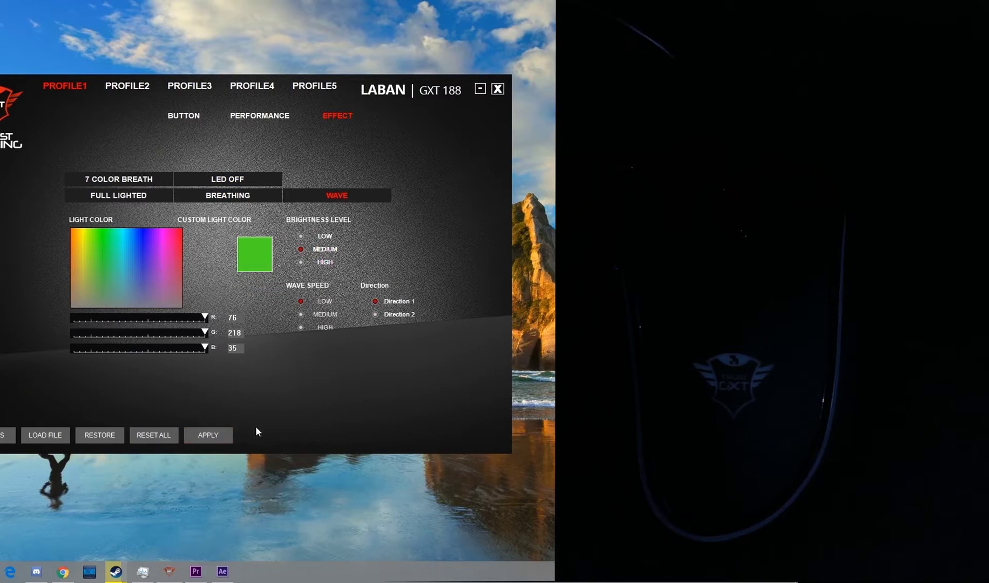
pyautogui.click(229, 437)
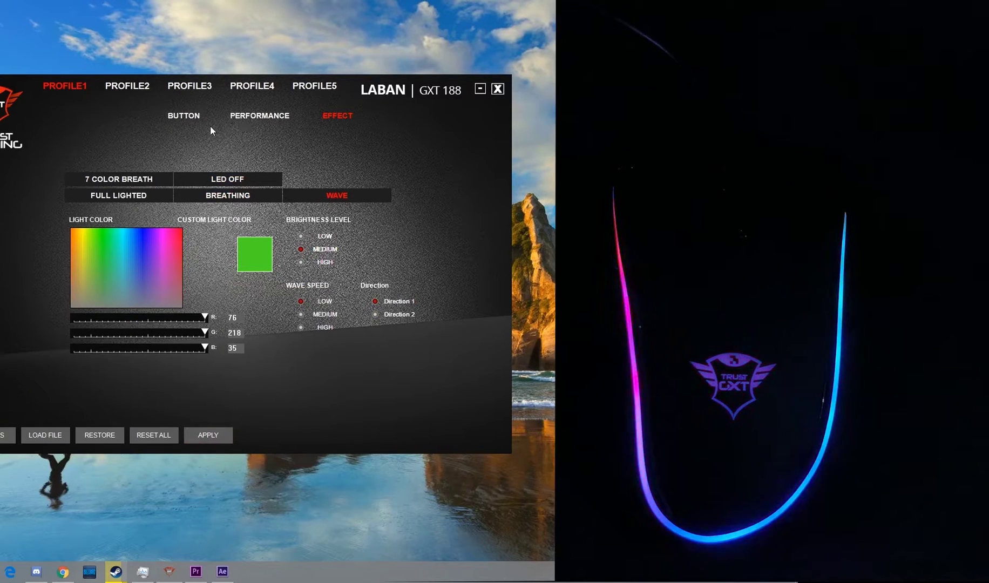
# Step: Drag the DPI3 stage slider on the Performance page and apply the DPI settings
pyautogui.click(176, 119)
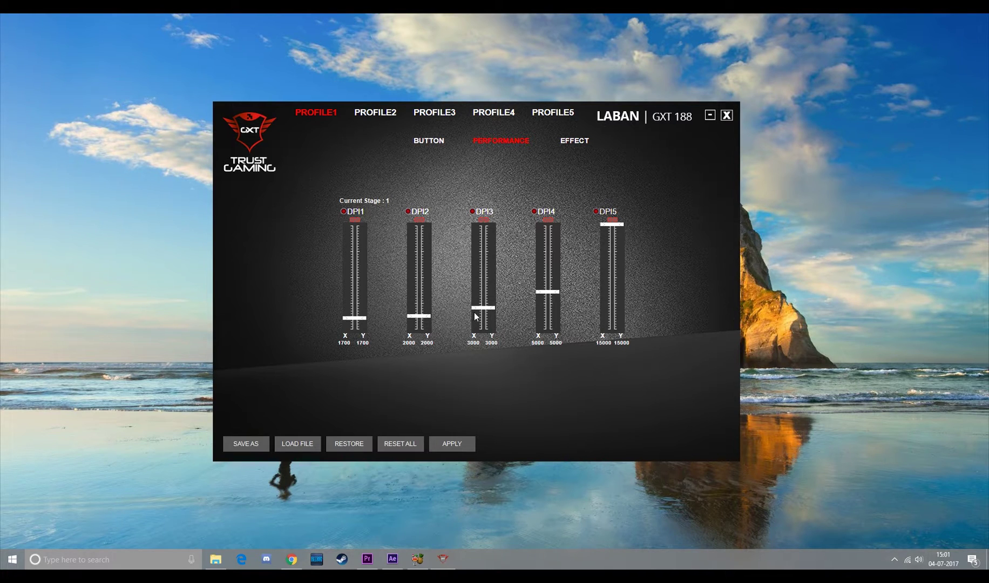
pyautogui.moveTo(478, 308)
pyautogui.mouseDown()
pyautogui.moveTo(488, 238)
pyautogui.moveTo(492, 318)
pyautogui.mouseUp()
pyautogui.click(449, 443)
# Step: Assign button 4 to Advanced > Switch Window
pyautogui.click(441, 144)
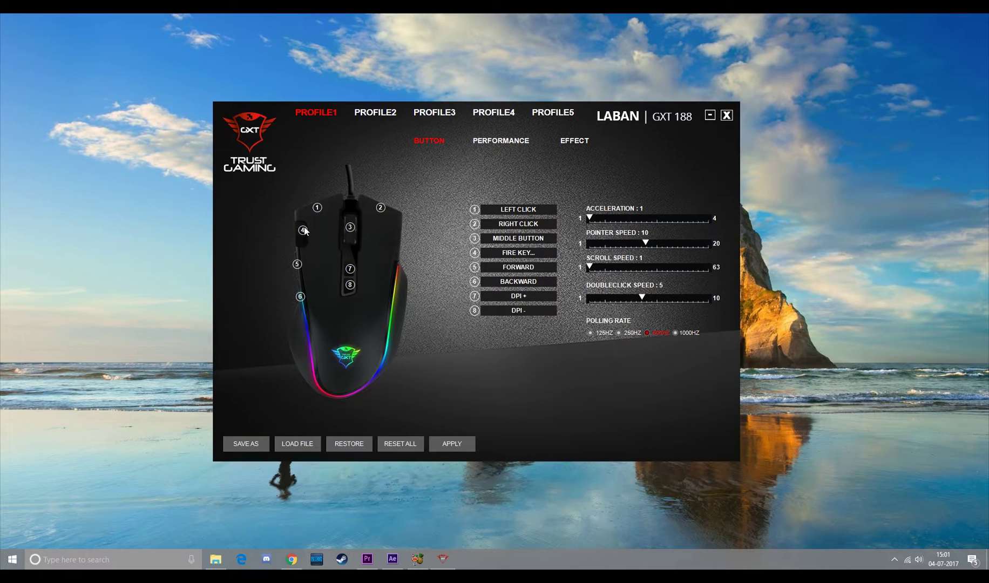
pyautogui.click(508, 254)
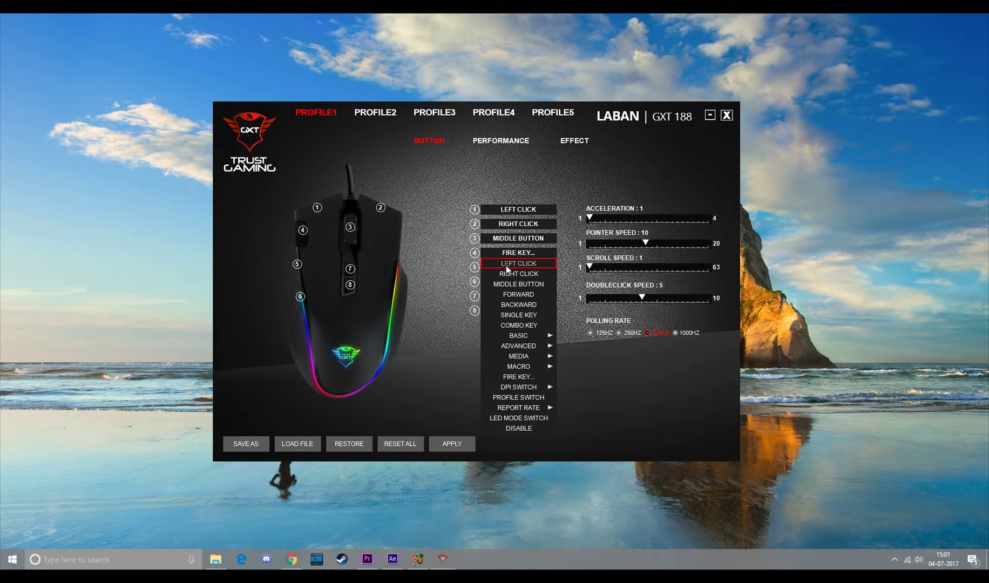
pyautogui.moveTo(519, 346)
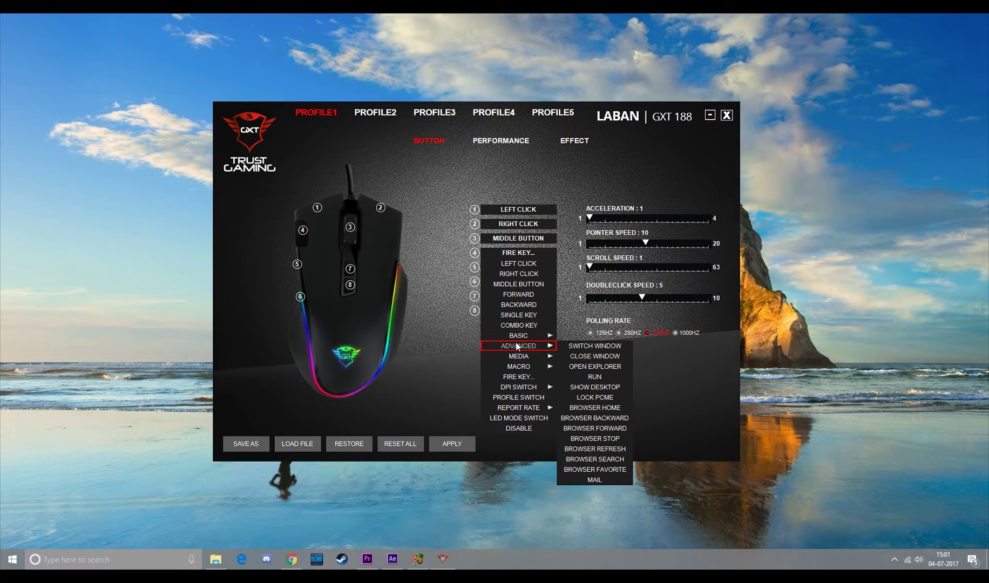
pyautogui.click(579, 346)
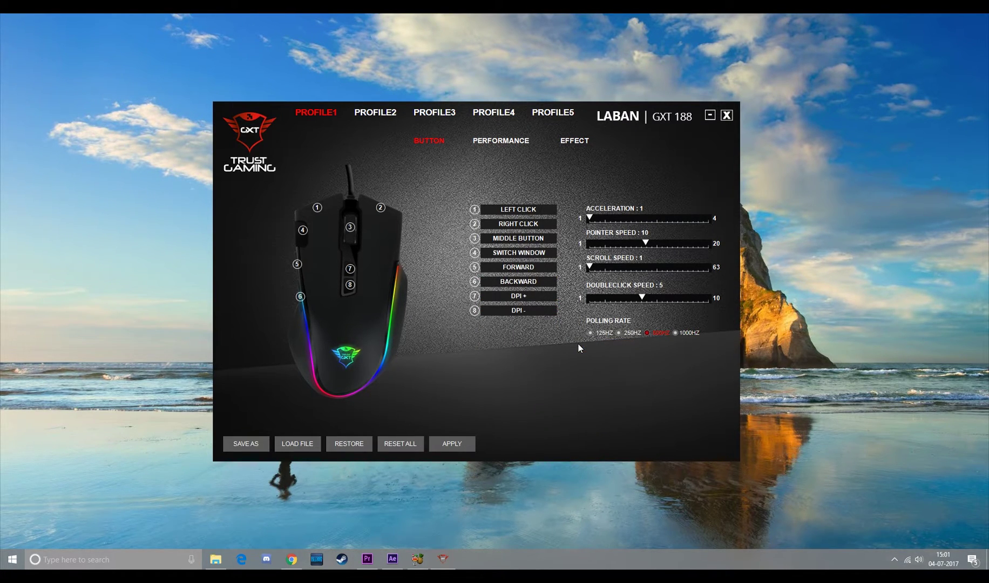
# Step: Launch a blank Notepad from Start, then bring the GXT window back in front
pyautogui.press('super')
pyautogui.click(65, 377)
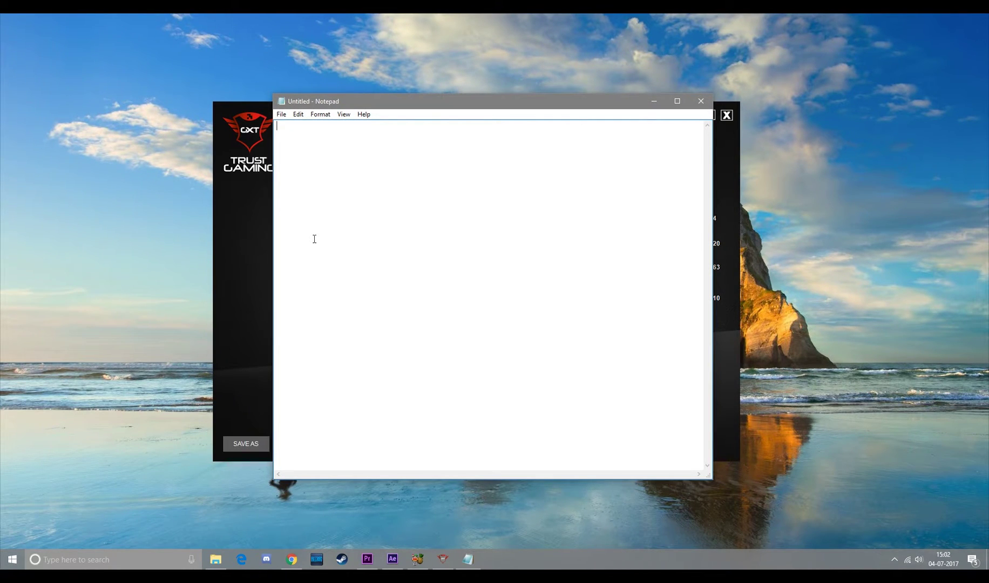
pyautogui.click(218, 247)
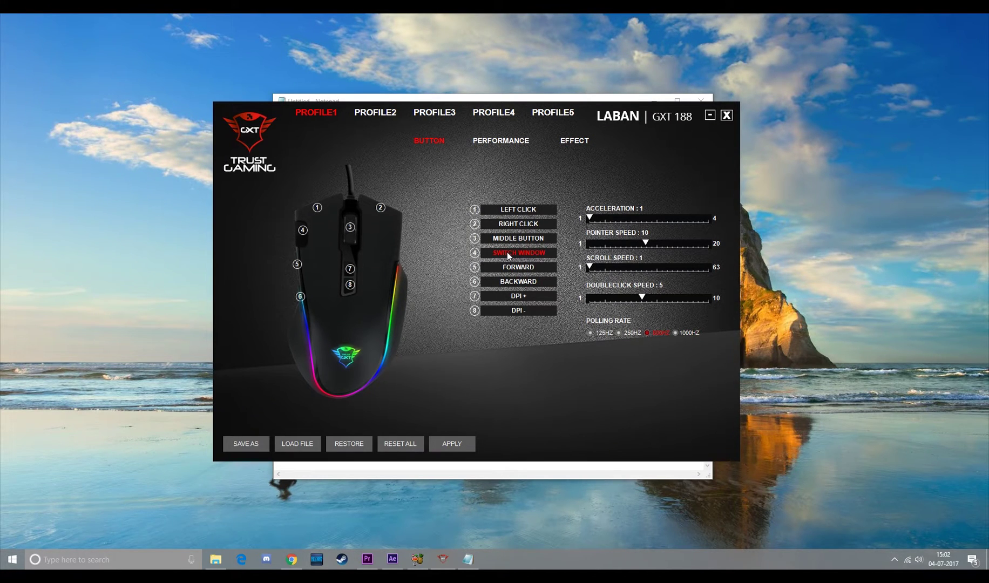
# Step: Apply button 4's Switch Window assignment and test switching to Notepad and back
pyautogui.click(458, 443)
pyautogui.hotkey('alt', 'Tab')
pyautogui.hotkey('alt', 'Tab')
pyautogui.hotkey('alt', 'Tab')
pyautogui.hotkey('alt', 'Tab')
pyautogui.hotkey('alt', 'Tab')
pyautogui.hotkey('alt', 'Tab')
# Step: Assign Basic > Cut to button 5 (Forward) and Basic > Paste to button 6 (Backward)
pyautogui.click(526, 270)
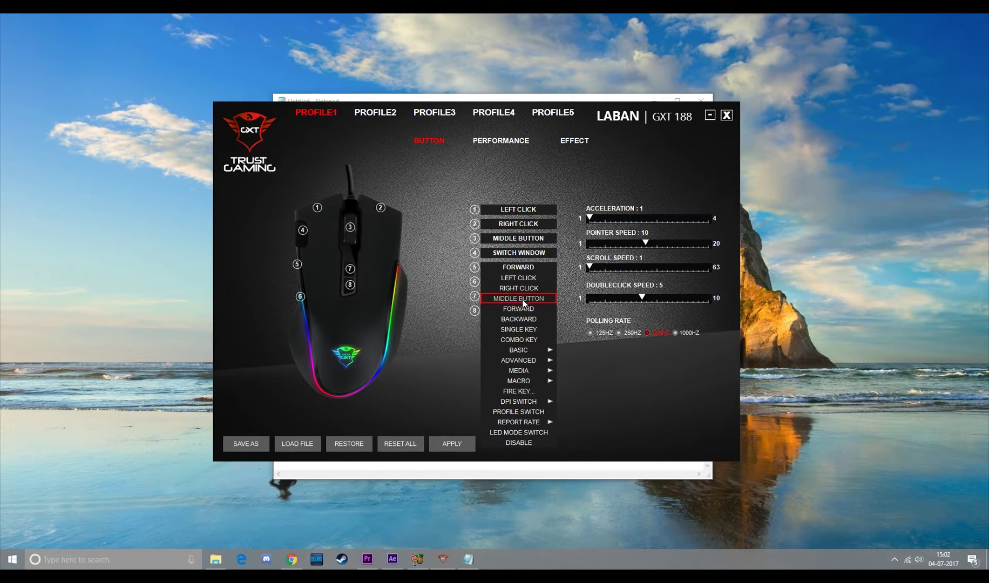
pyautogui.moveTo(526, 349)
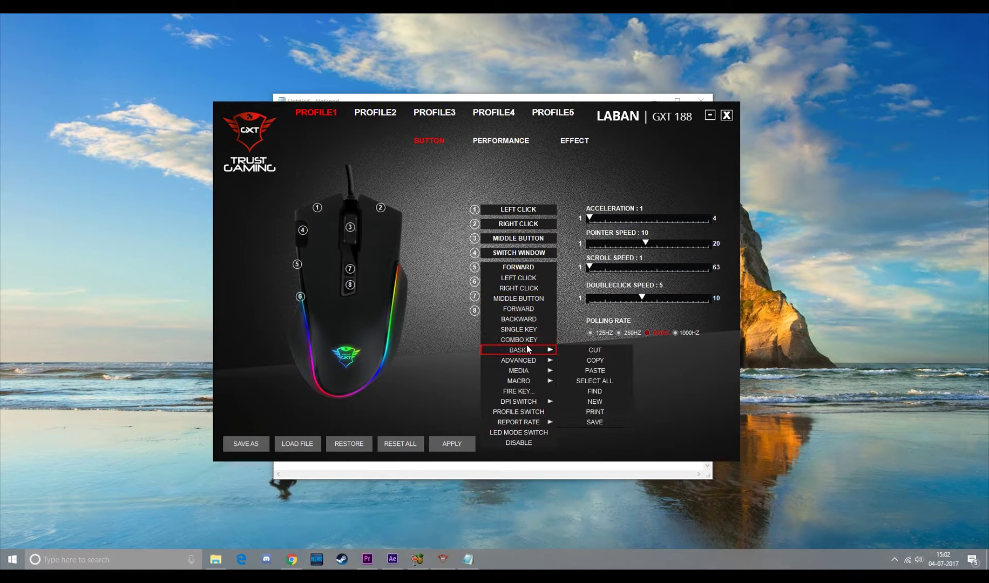
pyautogui.click(573, 353)
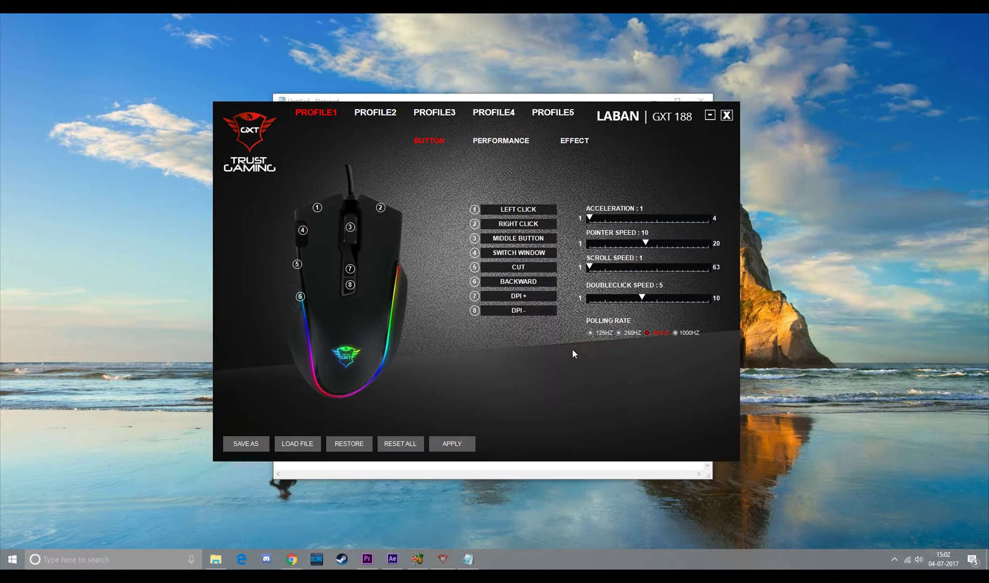
pyautogui.click(525, 287)
pyautogui.moveTo(540, 395)
pyautogui.moveTo(548, 378)
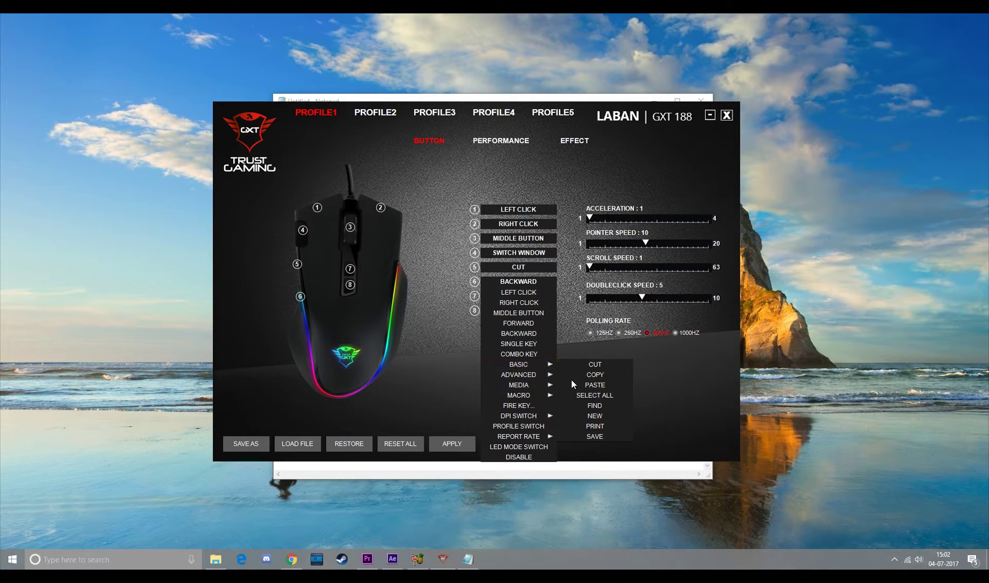
pyautogui.click(581, 385)
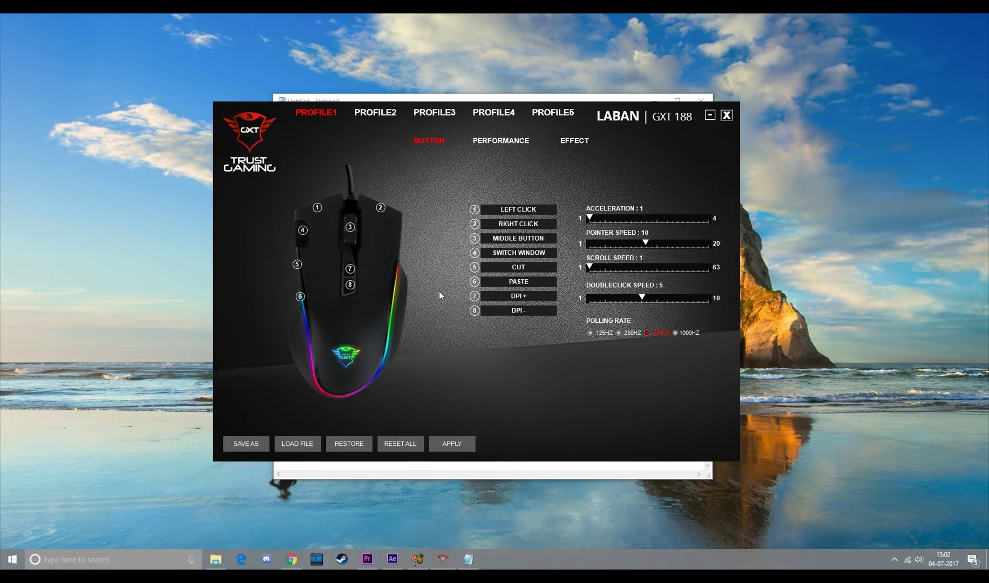
# Step: Apply the mapping, type 'this is just a cut paste test' in Notepad, and move 'this is just' to the end
pyautogui.click(460, 444)
pyautogui.hotkey('alt', 'Tab')
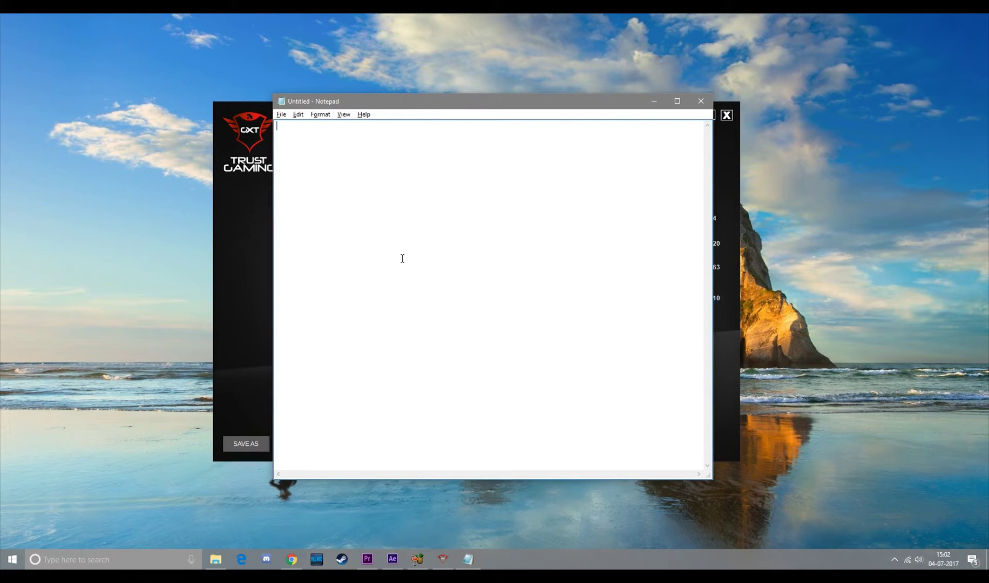
pyautogui.write('this is just a cut paste test')
pyautogui.moveTo(277, 126); pyautogui.dragTo(328, 122)
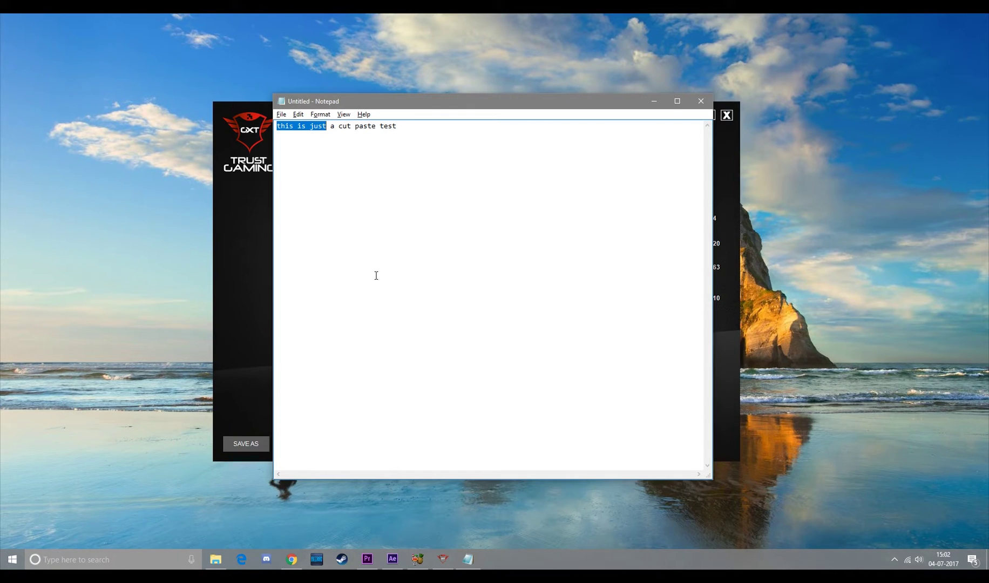
pyautogui.hotkey('ctrl', 'x')
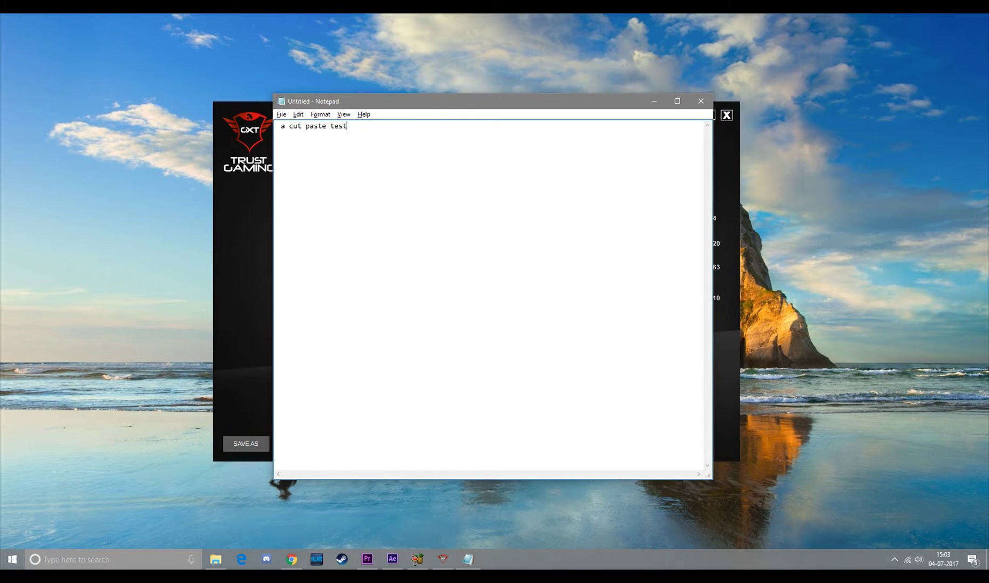
pyautogui.hotkey('ctrl', 'v')
# Step: Cut 'a cut paste test', paste it back at the line end, then return to the mouse software
pyautogui.click(348, 126)
pyautogui.keyDown('shift'); pyautogui.click(276, 128); pyautogui.keyUp('shift')
pyautogui.hotkey('ctrl', 'x')
pyautogui.click(371, 128)
pyautogui.hotkey('ctrl', 'v')
pyautogui.hotkey('alt', 'Tab')
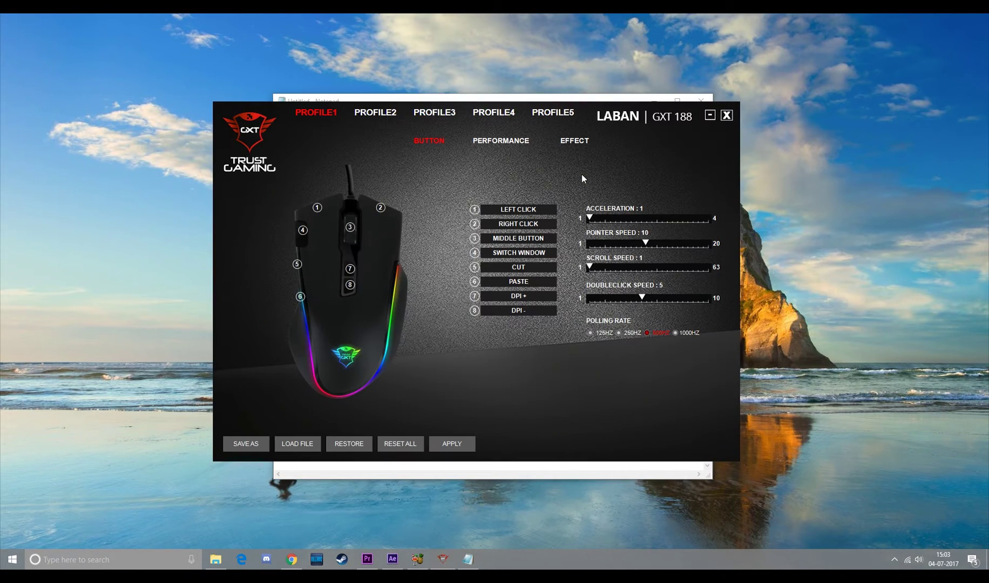
# Step: Assign button 5 the COMBO KEY Ctrl + C
pyautogui.click(516, 267)
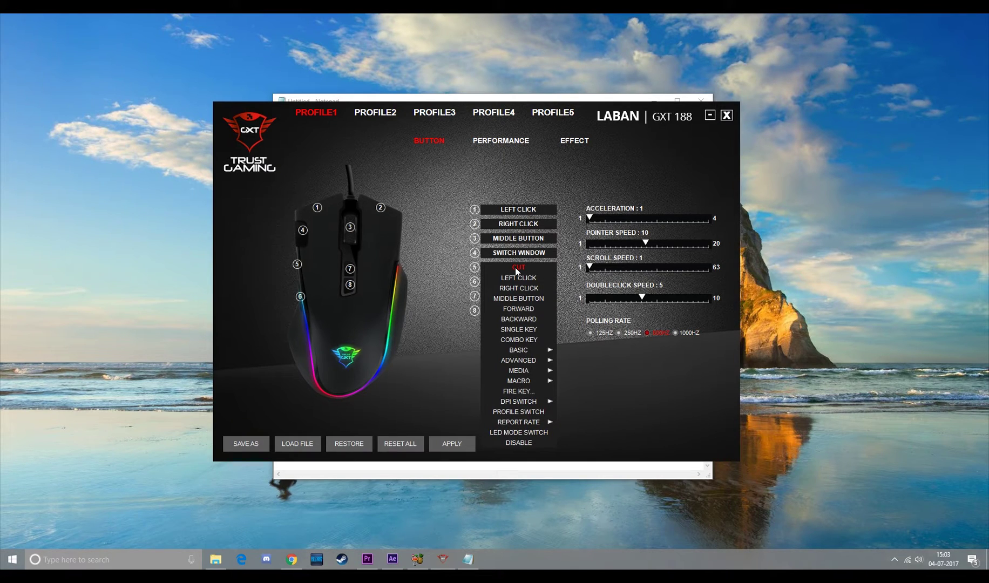
pyautogui.click(515, 335)
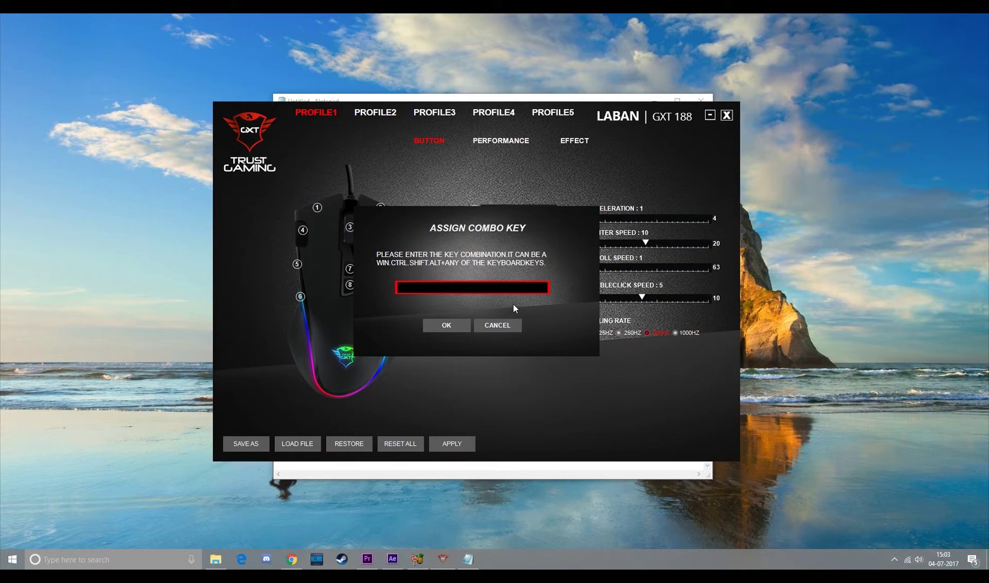
pyautogui.hotkey('ctrl', 'c')
pyautogui.click(455, 327)
# Step: Assign button 6 the COMBO KEY Ctrl + V and apply both mappings to the mouse
pyautogui.click(511, 285)
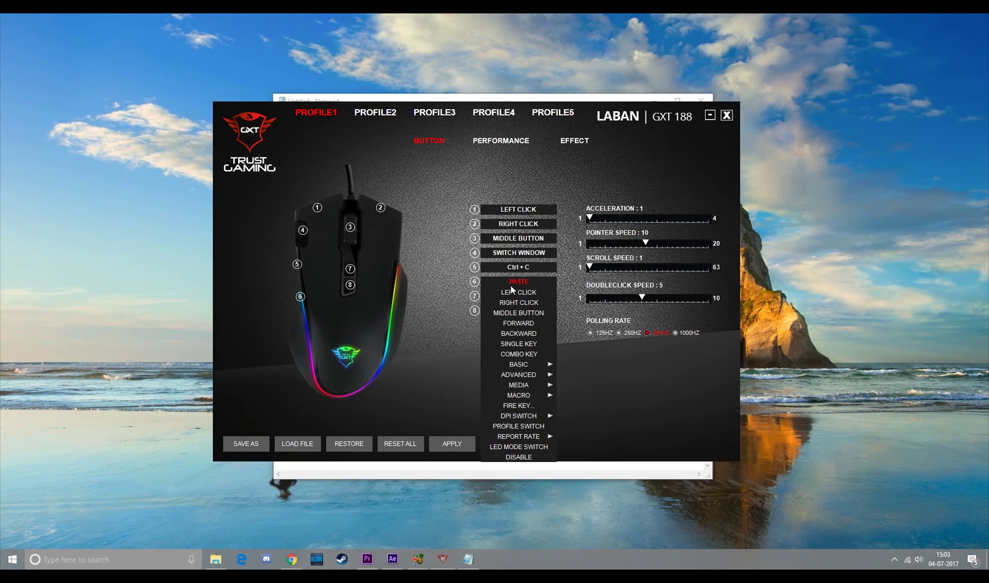
pyautogui.click(519, 354)
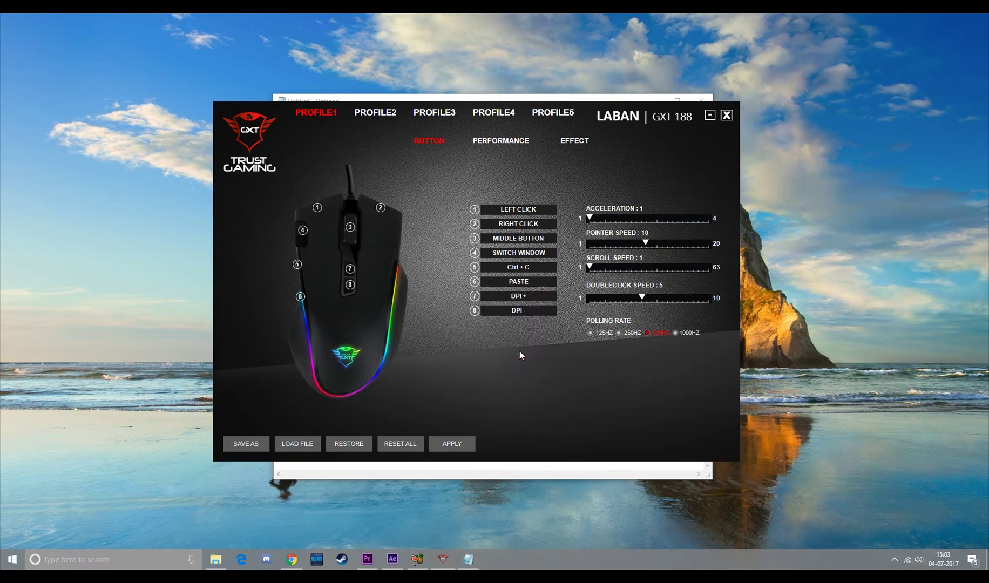
pyautogui.hotkey('ctrl', 'v')
pyautogui.click(456, 326)
pyautogui.click(457, 449)
# Step: In Notepad, select the 'this is just a cut paste test' line and copy it with the mouse's Ctrl + C button
pyautogui.hotkey('alt', 'Tab')
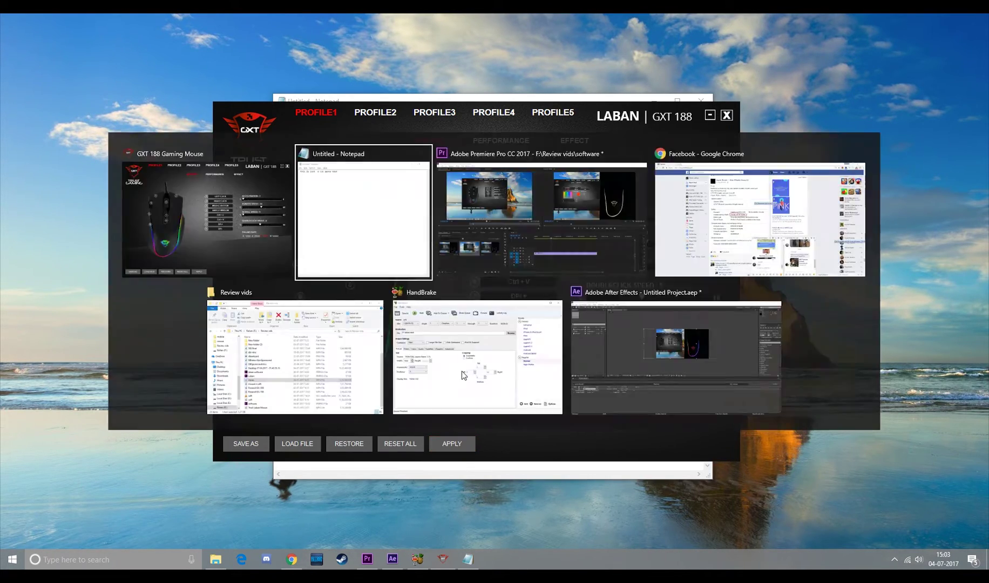
pyautogui.moveTo(405, 127); pyautogui.dragTo(265, 134)
pyautogui.hotkey('alt', 'Tab')
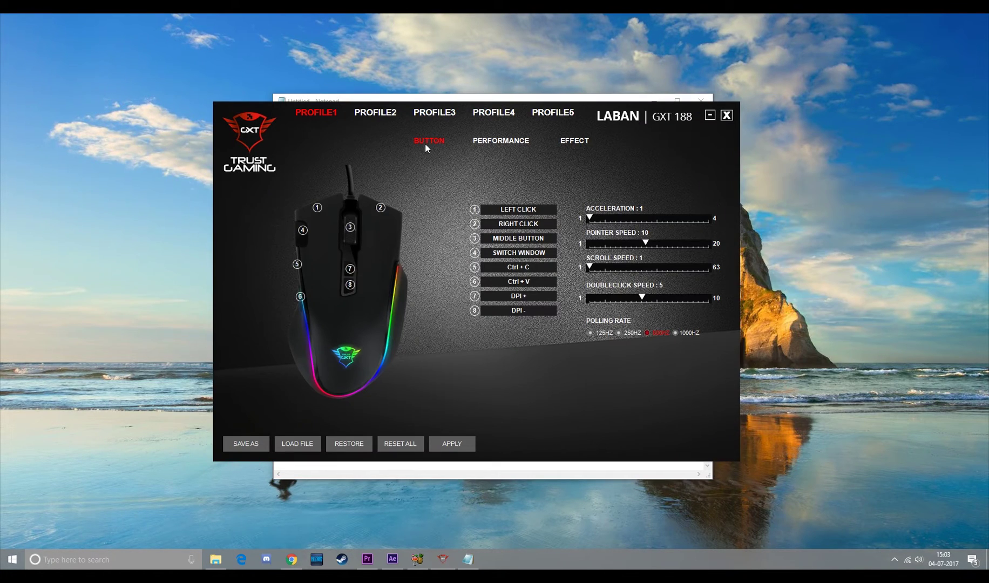
pyautogui.hotkey('alt', 'Tab')
pyautogui.click(438, 129)
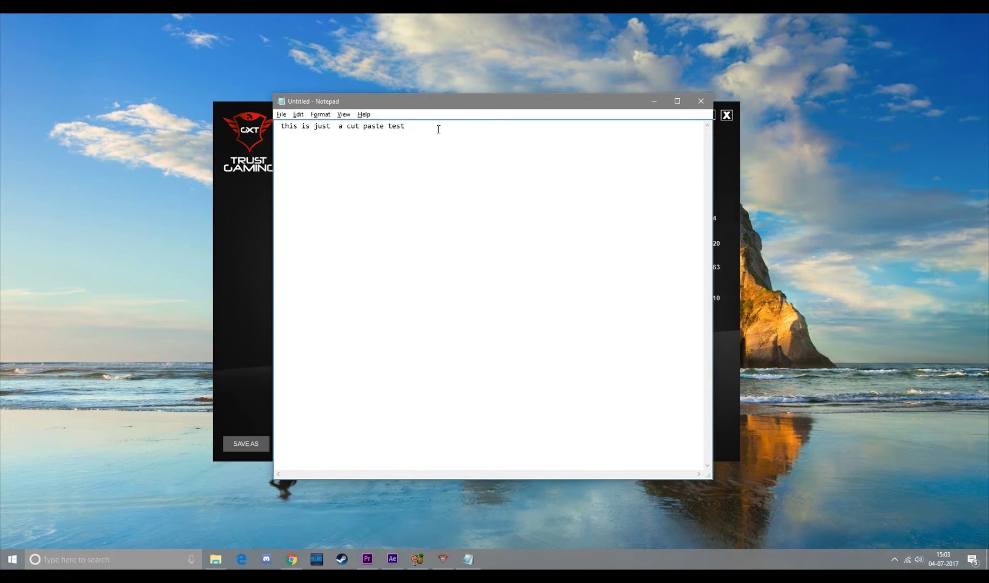
# Step: Paste another copy of the sentence at the line end, then return to the Trust software
pyautogui.hotkey('ctrl', 'v')
pyautogui.hotkey('ctrl', 'v')
pyautogui.hotkey('ctrl', 'v')
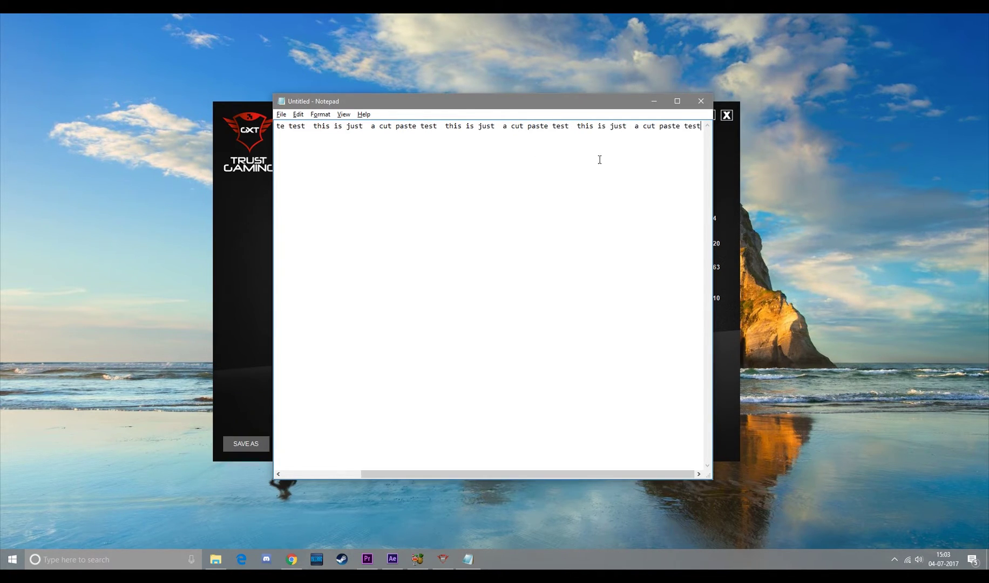
pyautogui.click(355, 182)
pyautogui.hotkey('alt', 'Tab')
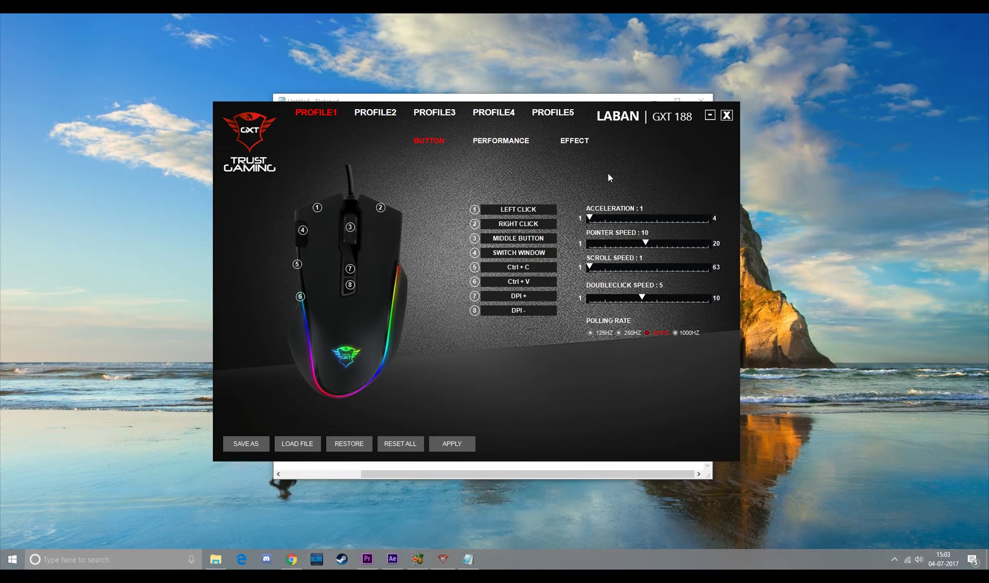
# Step: Open button 5's Ctrl + C dropdown and browse submenus such as BASIC, MACRO, DPI SWITCH and REPORT RATE
pyautogui.click(536, 270)
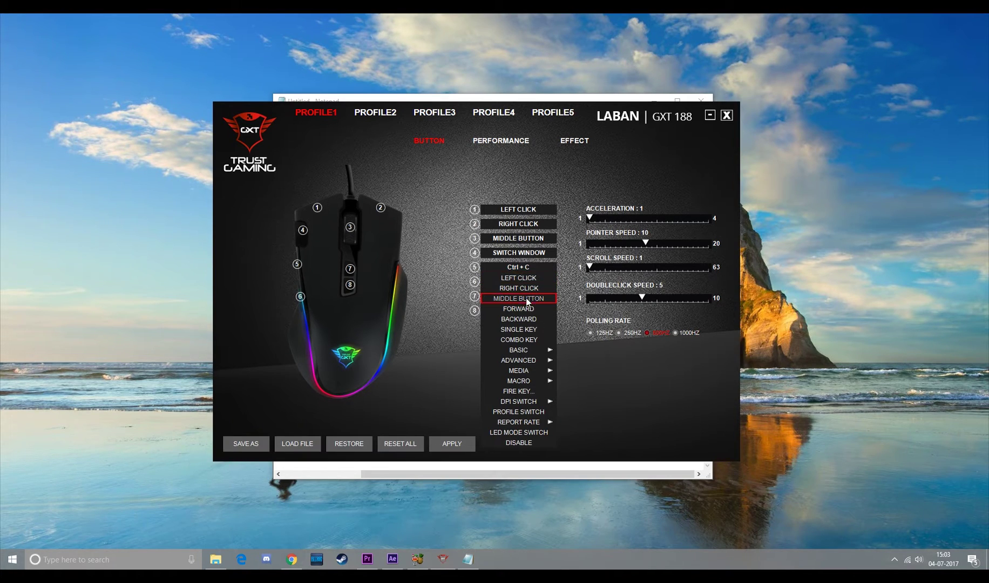
pyautogui.moveTo(523, 351)
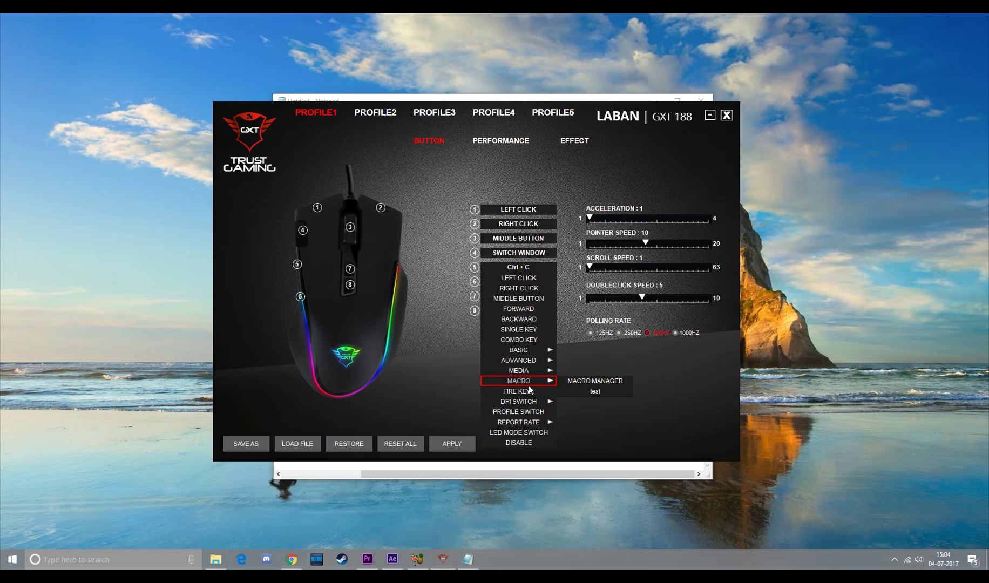
pyautogui.moveTo(527, 402)
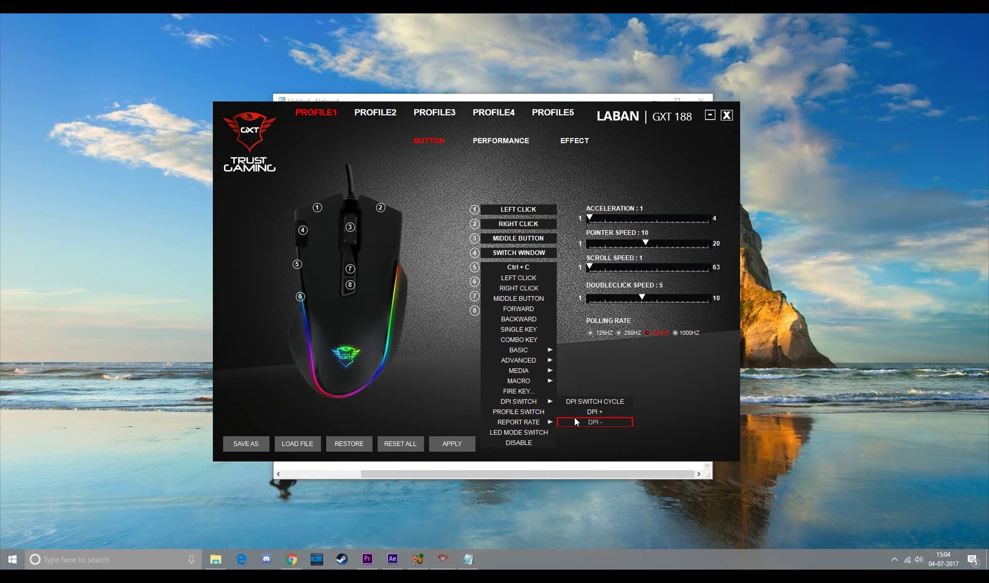
pyautogui.moveTo(551, 421)
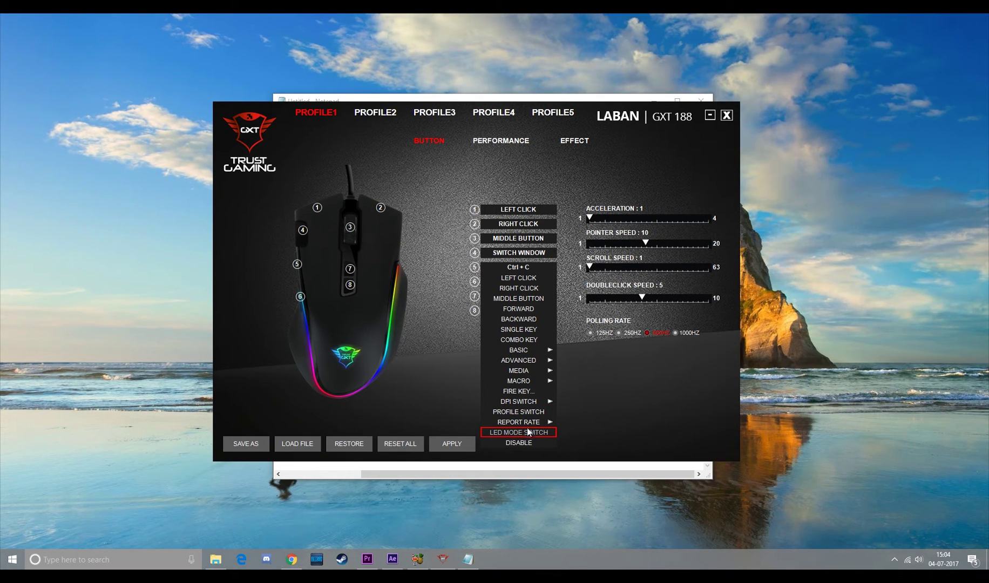
# Step: Set button 6's function to LED MODE SWITCH
pyautogui.click(579, 143)
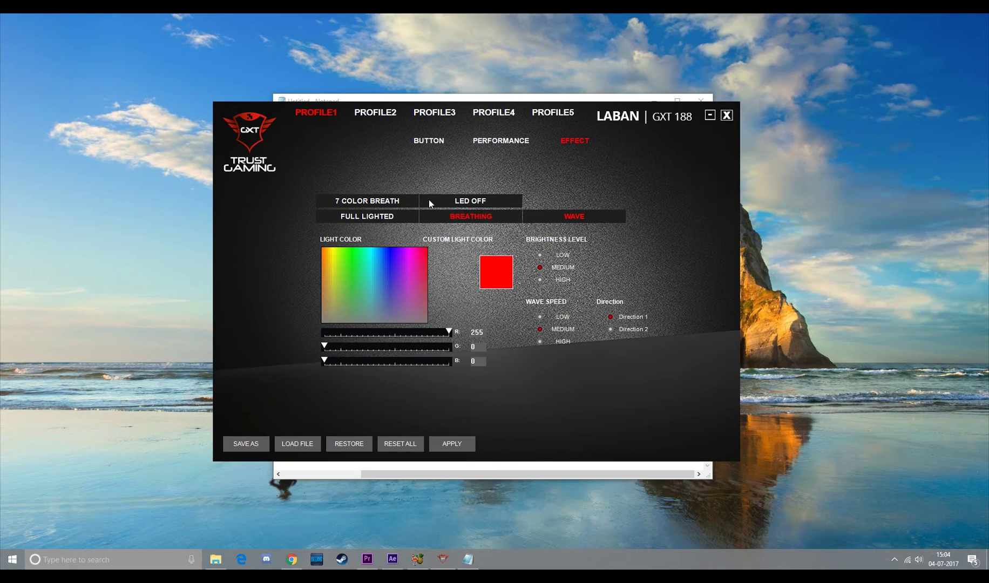
pyautogui.click(440, 141)
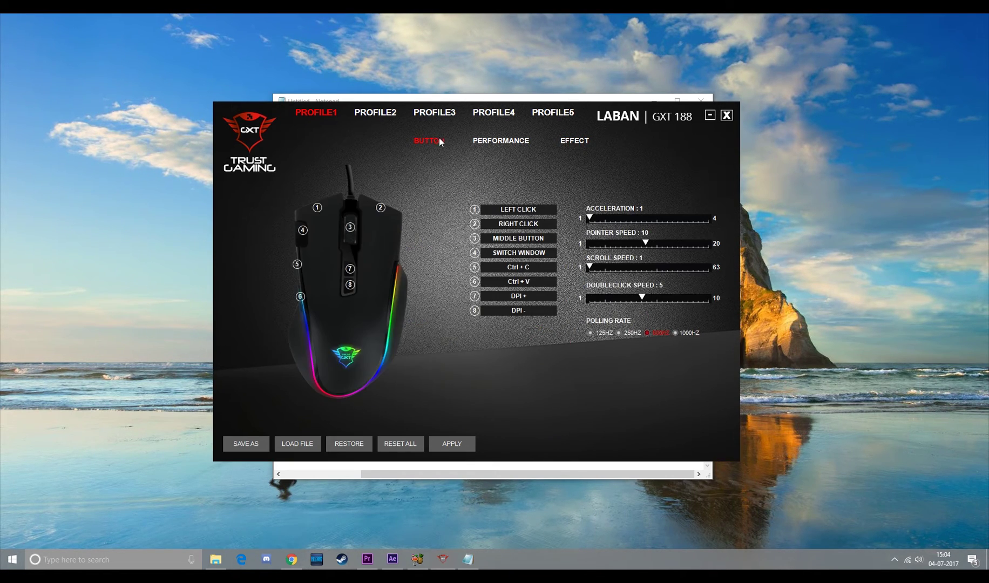
pyautogui.click(518, 283)
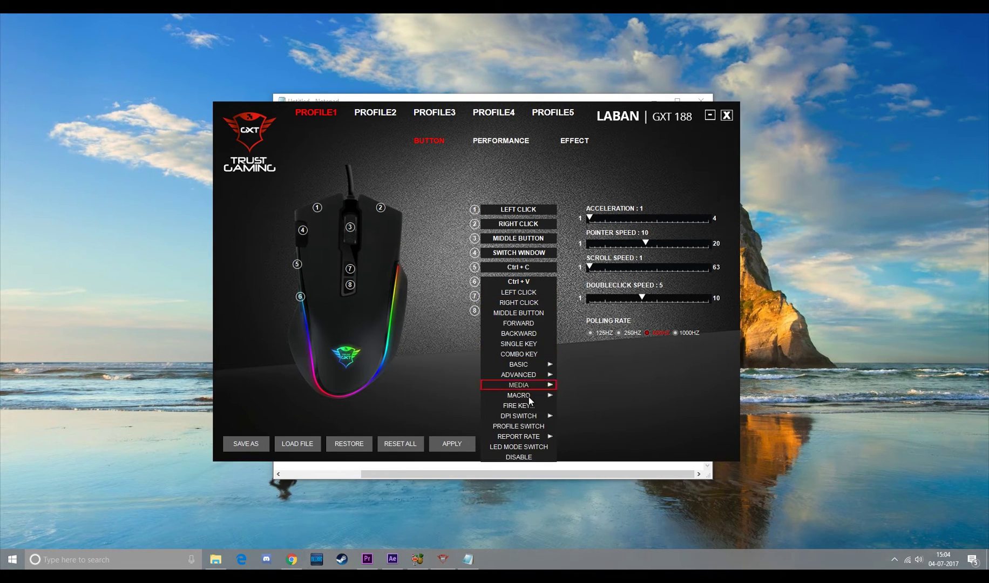
pyautogui.click(532, 449)
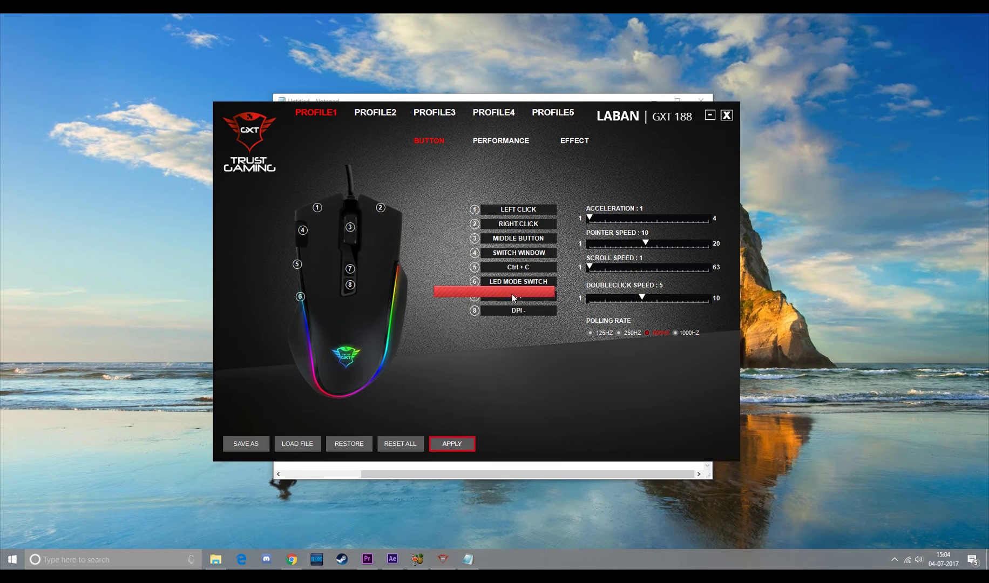
# Step: Test button 6 by cycling the lighting effect through modes such as BREATHING and WAVE
pyautogui.click(575, 141)
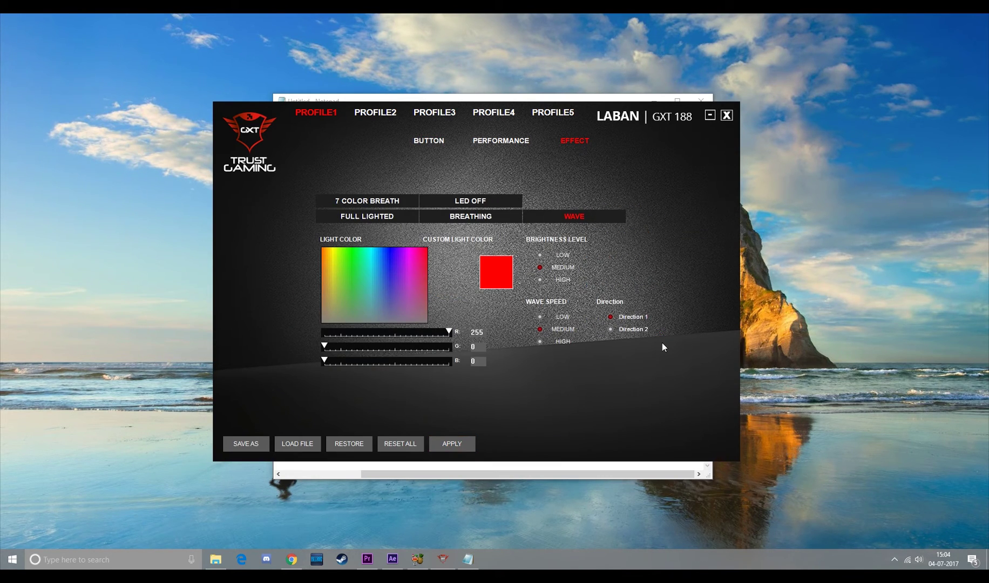
pyautogui.click(663, 328)
pyautogui.click(664, 327)
pyautogui.click(663, 326)
pyautogui.click(665, 327)
pyautogui.click(664, 328)
pyautogui.click(664, 328)
pyautogui.click(664, 327)
pyautogui.click(665, 327)
pyautogui.click(669, 327)
pyautogui.click(670, 327)
pyautogui.click(670, 328)
pyautogui.click(669, 327)
pyautogui.click(441, 141)
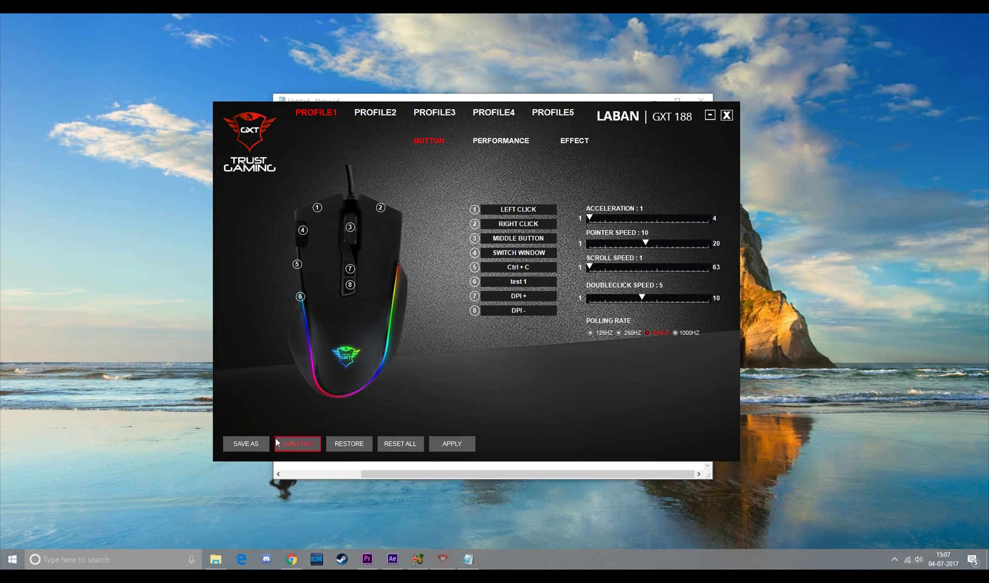
# Step: Save the current profile as a file named '111' in the Trust GXT 188 Gaming Mouse folder
pyautogui.click(505, 144)
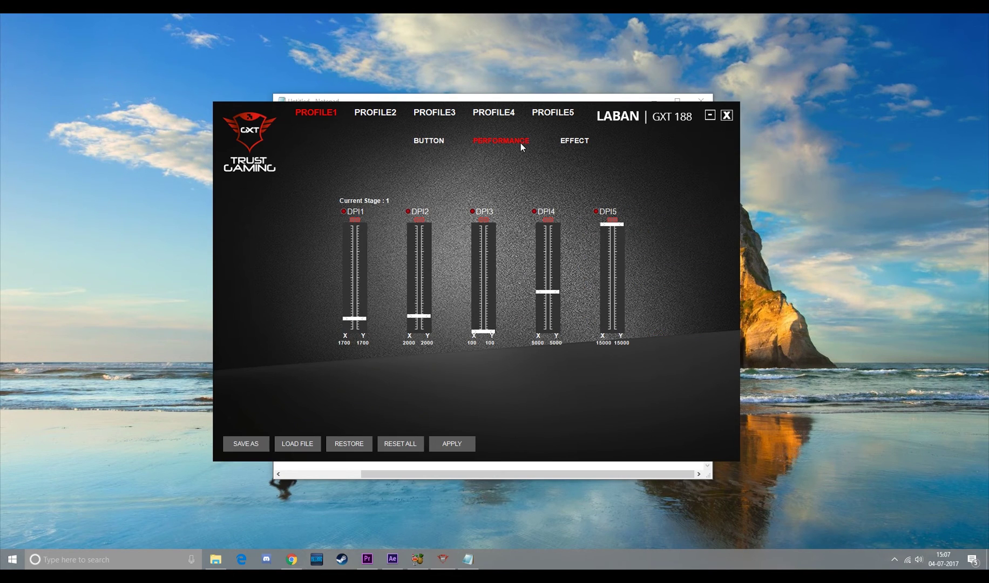
pyautogui.click(418, 141)
pyautogui.click(255, 441)
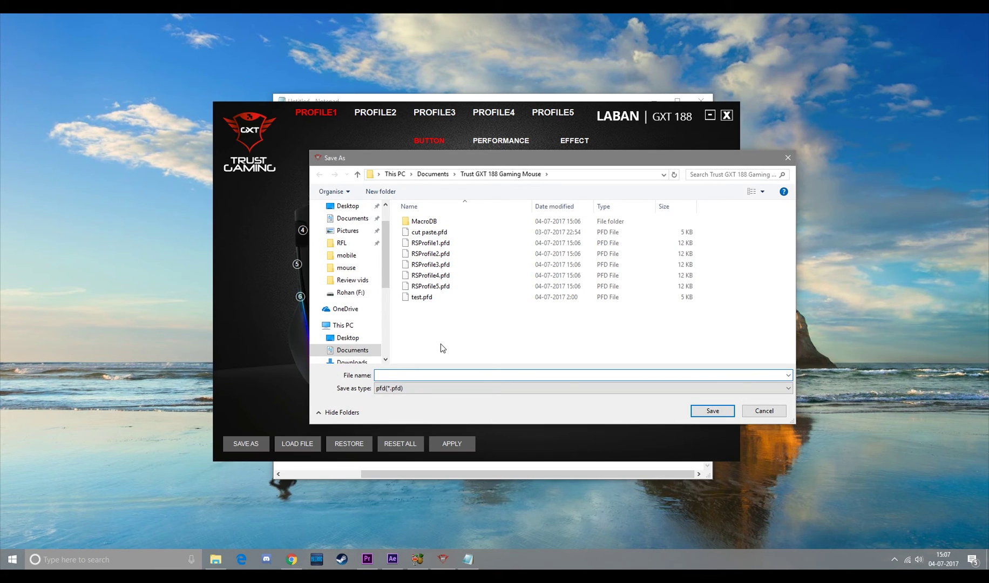
pyautogui.write('1111')
pyautogui.click(711, 409)
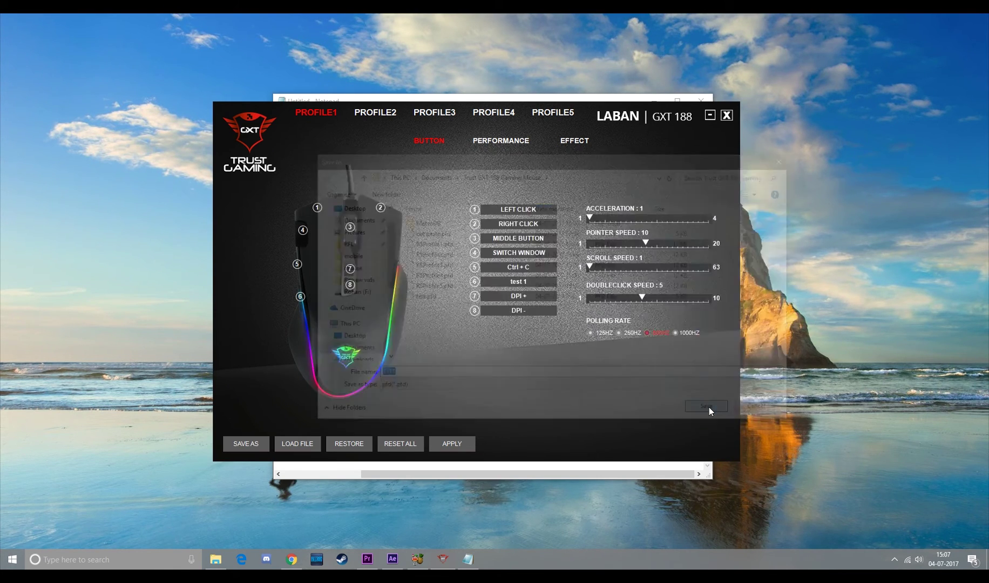
# Step: Reset all profiles to factory defaults and verify the DPI stages and button assignments reverted
pyautogui.click(380, 443)
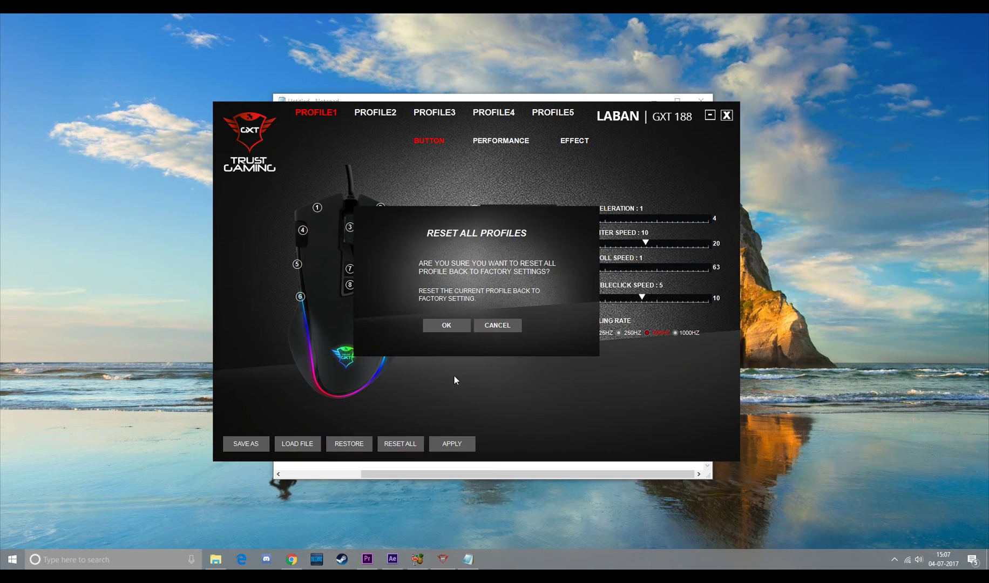
pyautogui.click(465, 327)
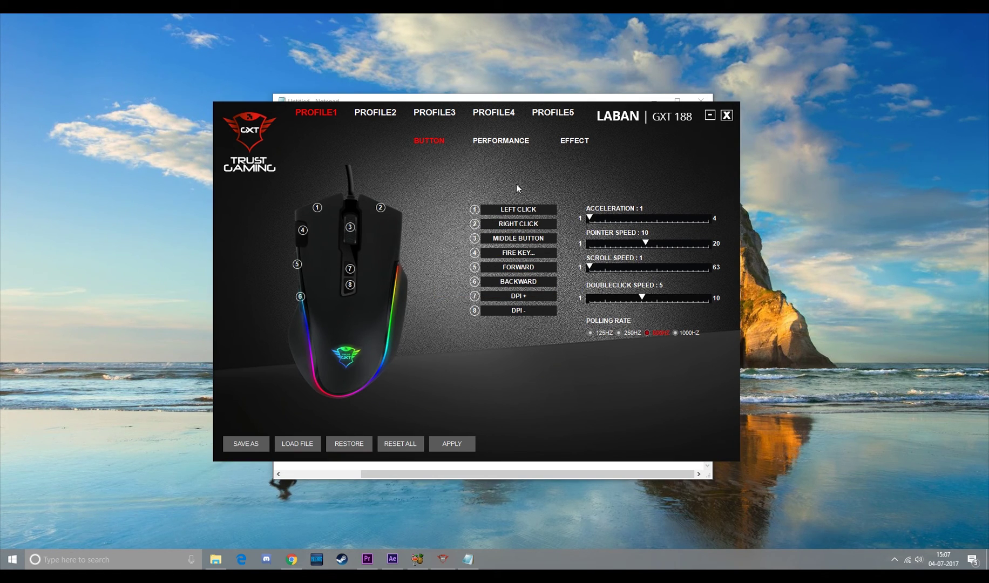
pyautogui.click(502, 142)
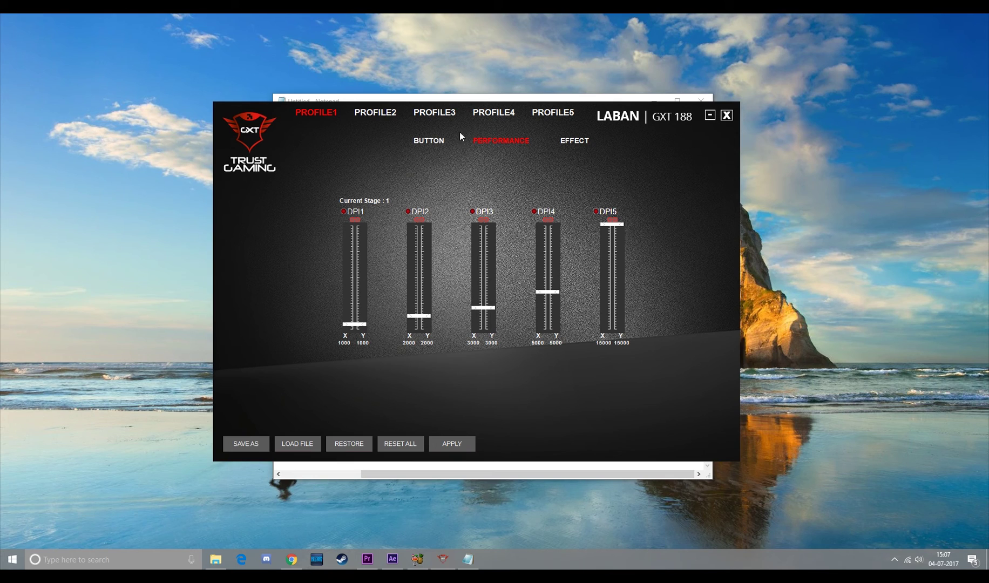
pyautogui.click(429, 141)
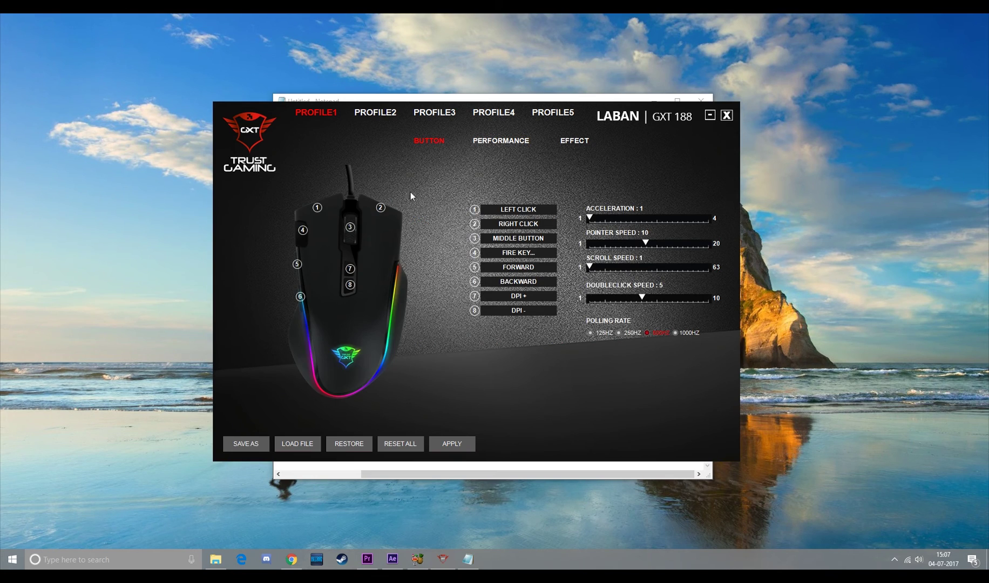
# Step: Load the 1111.pfd profile and verify its DPI, lighting and button settings are restored
pyautogui.click(295, 442)
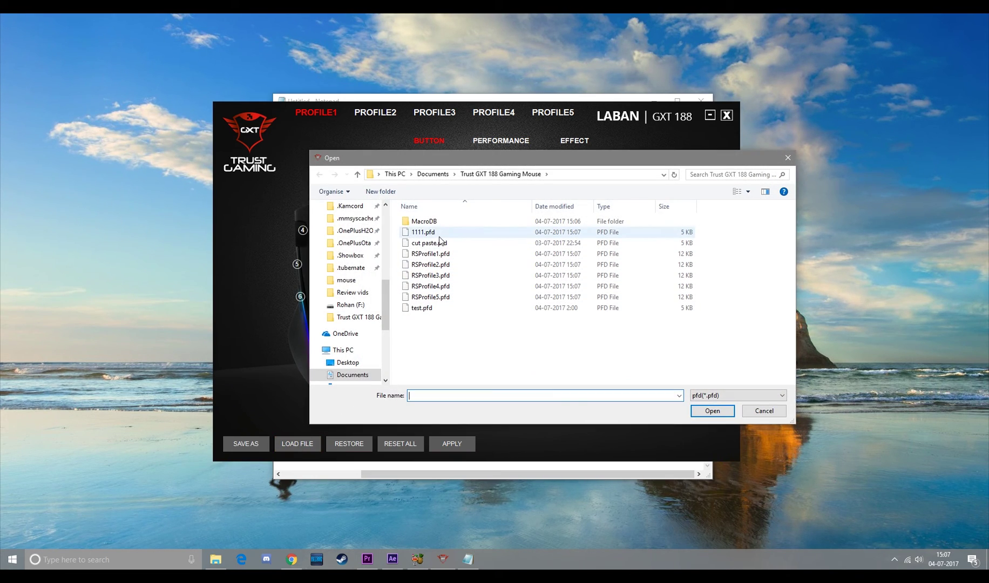
pyautogui.click(437, 233)
pyautogui.click(703, 411)
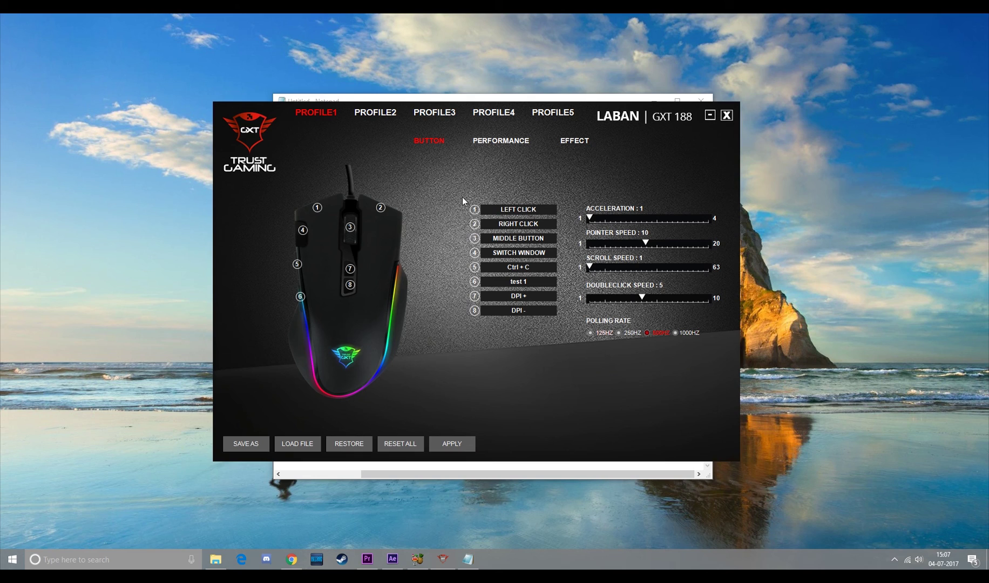
pyautogui.click(492, 143)
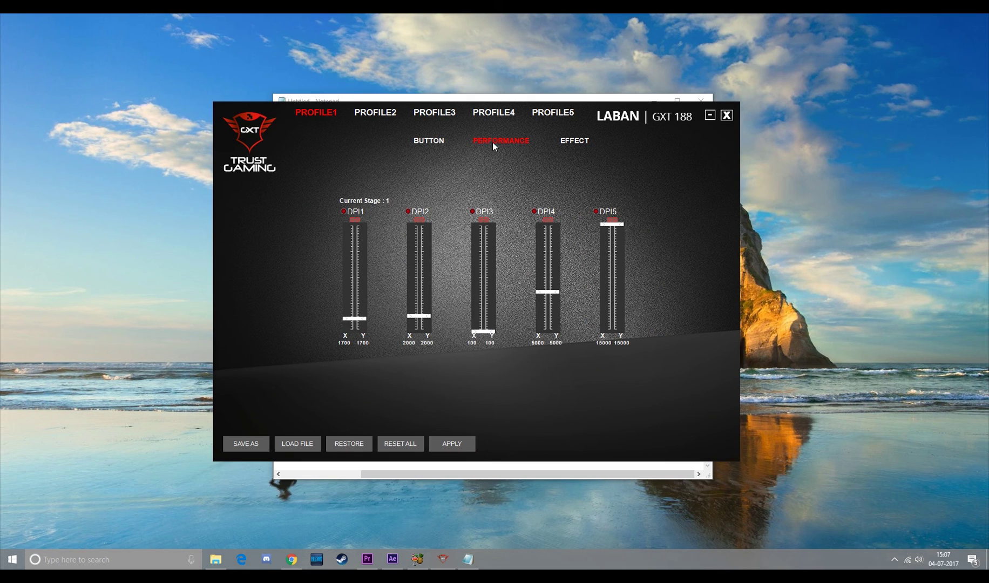
pyautogui.click(565, 139)
pyautogui.click(431, 141)
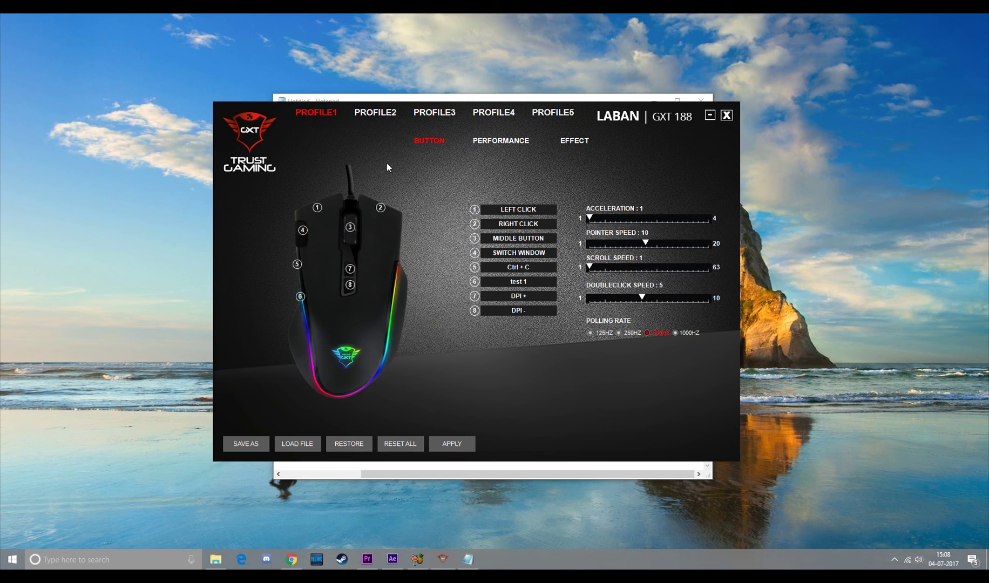